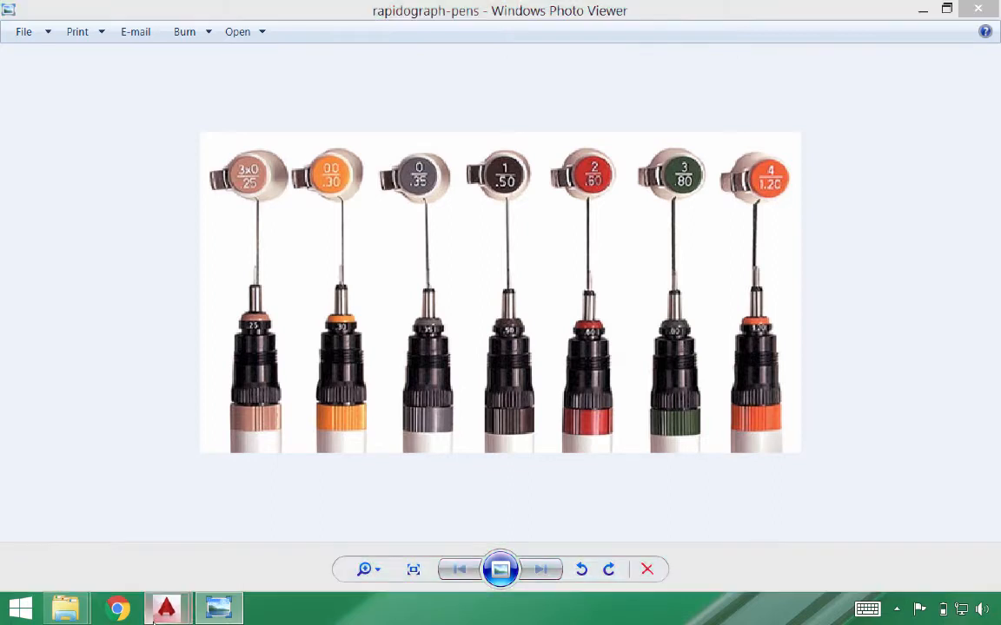
- Switch to AutoCAD and preview the plot of Layout1 with no plot style table assigned
{"action": "mouse_move", "coordinate": [165, 608]}
{"action": "left_click", "coordinate": [113, 513]}
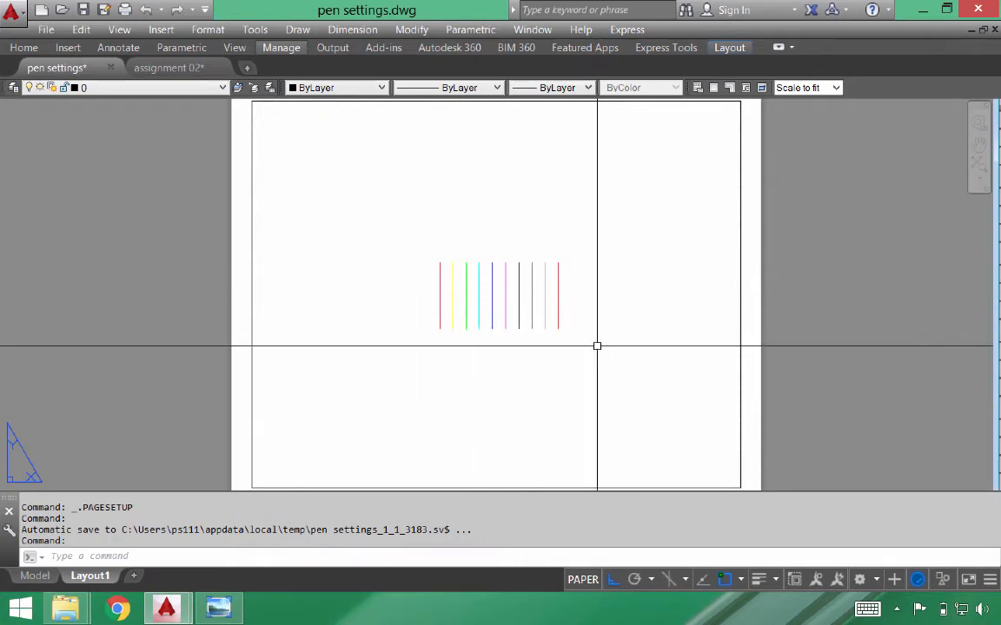
{"action": "type", "text": "plot"}
{"action": "key", "text": "Return"}
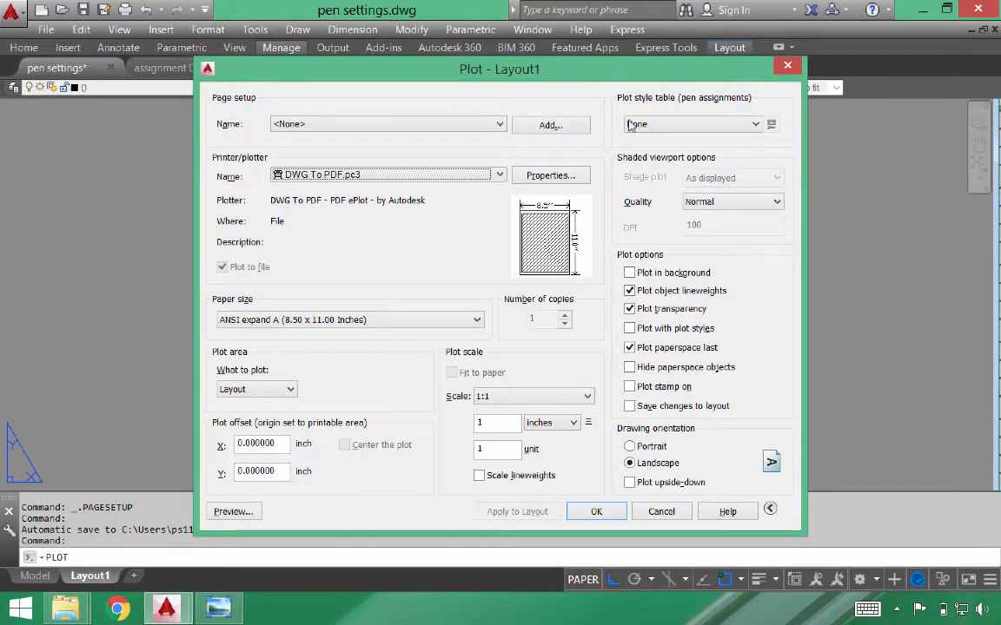
{"action": "left_click", "coordinate": [235, 512]}
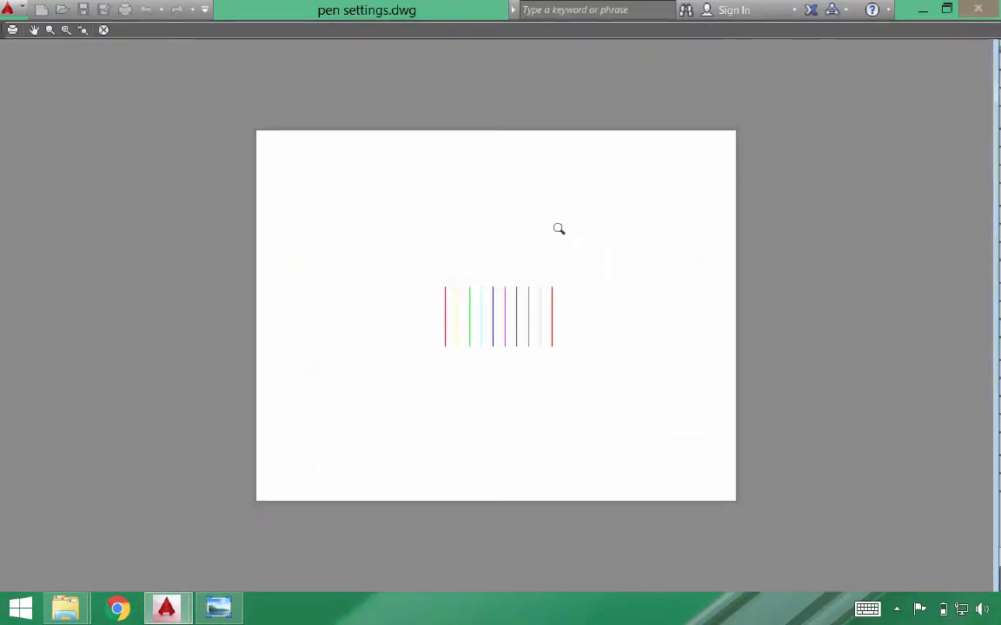
{"action": "key", "text": "Escape"}
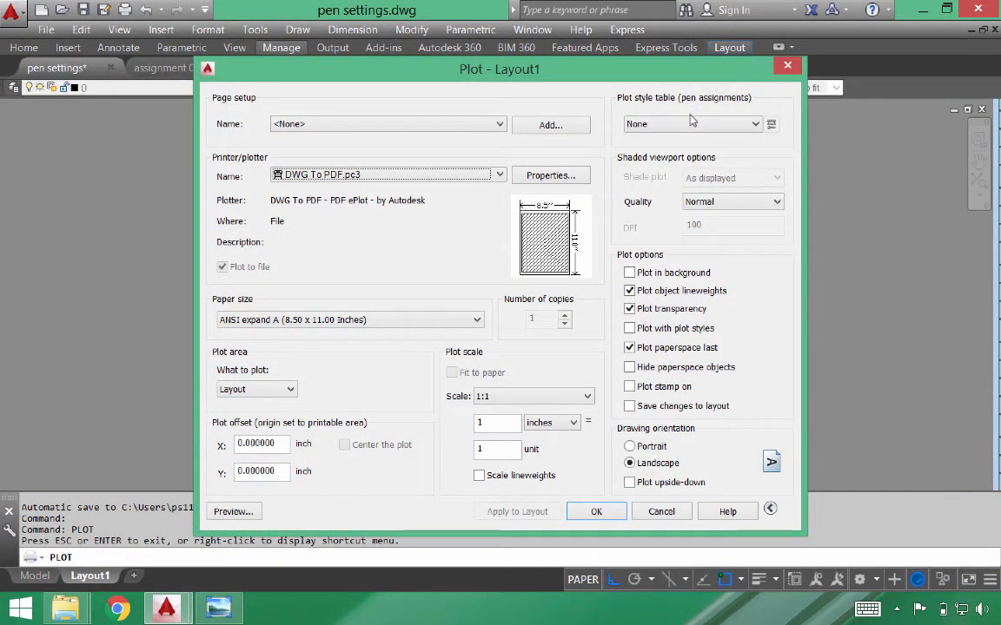
- Assign the monochrome.ctb plot style table and closely inspect the vertical lines in the plot preview
{"action": "left_click", "coordinate": [692, 123]}
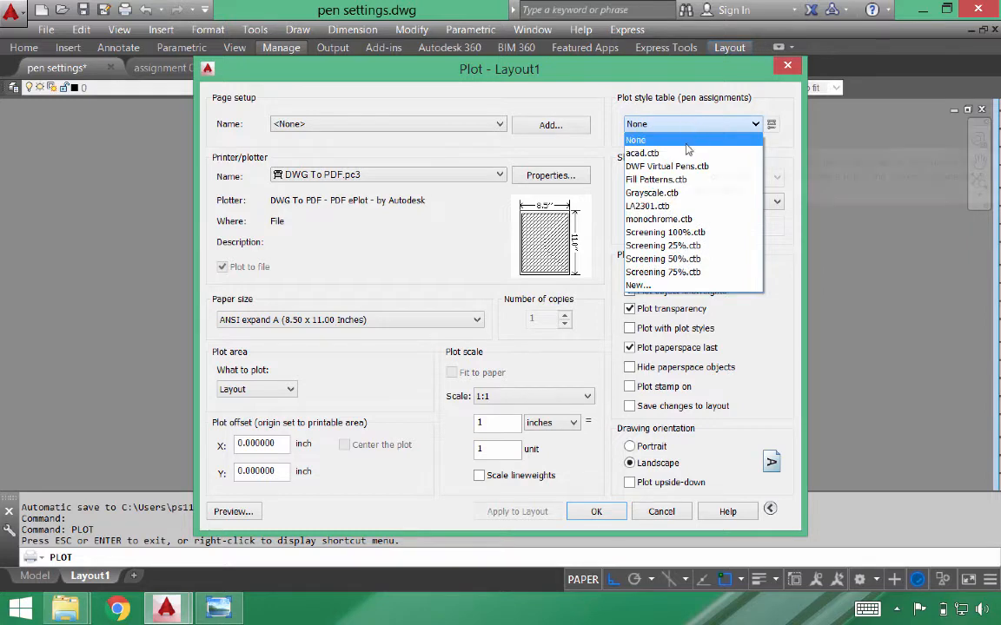
{"action": "left_click", "coordinate": [686, 220]}
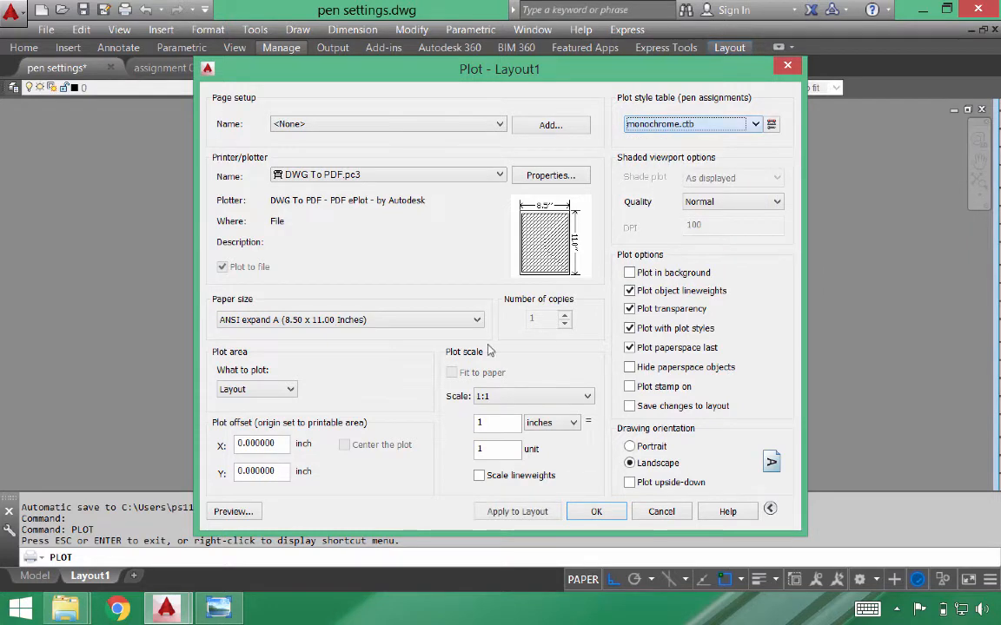
{"action": "left_click", "coordinate": [256, 514]}
{"action": "scroll", "coordinate": [545, 335], "scroll_direction": "up", "scroll_amount": 5}
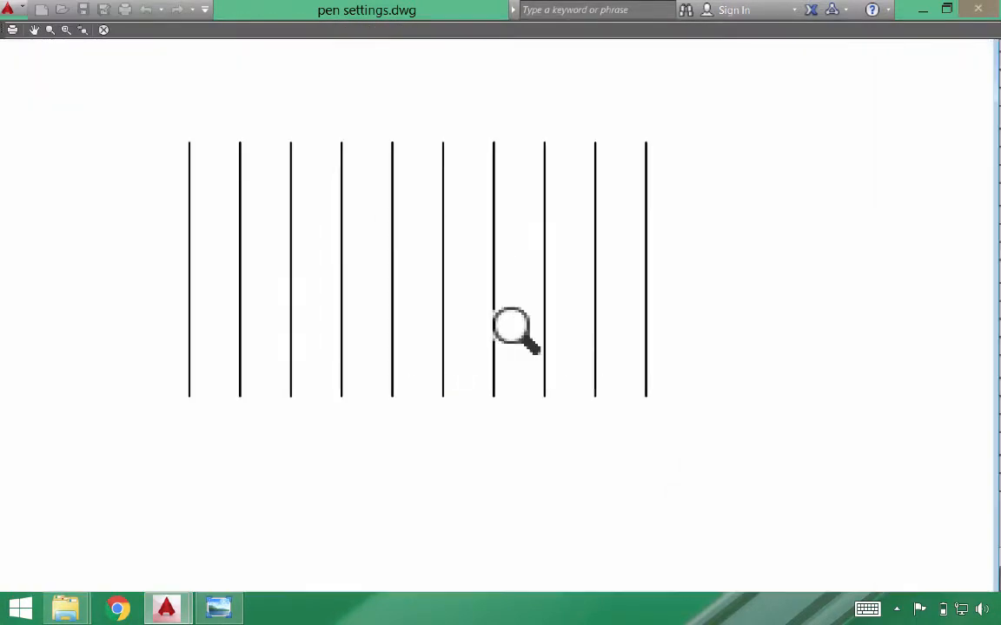
{"action": "scroll", "coordinate": [512, 330], "scroll_direction": "up", "scroll_amount": 2}
{"action": "middle_click_drag", "start_coordinate": [431, 331], "coordinate": [583, 391]}
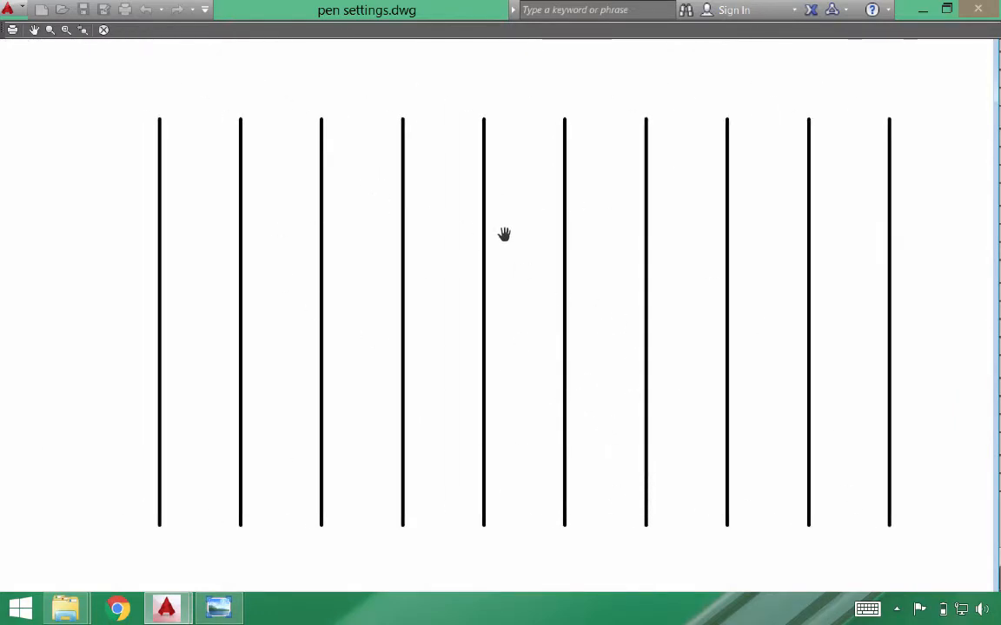
{"action": "key", "text": "Escape"}
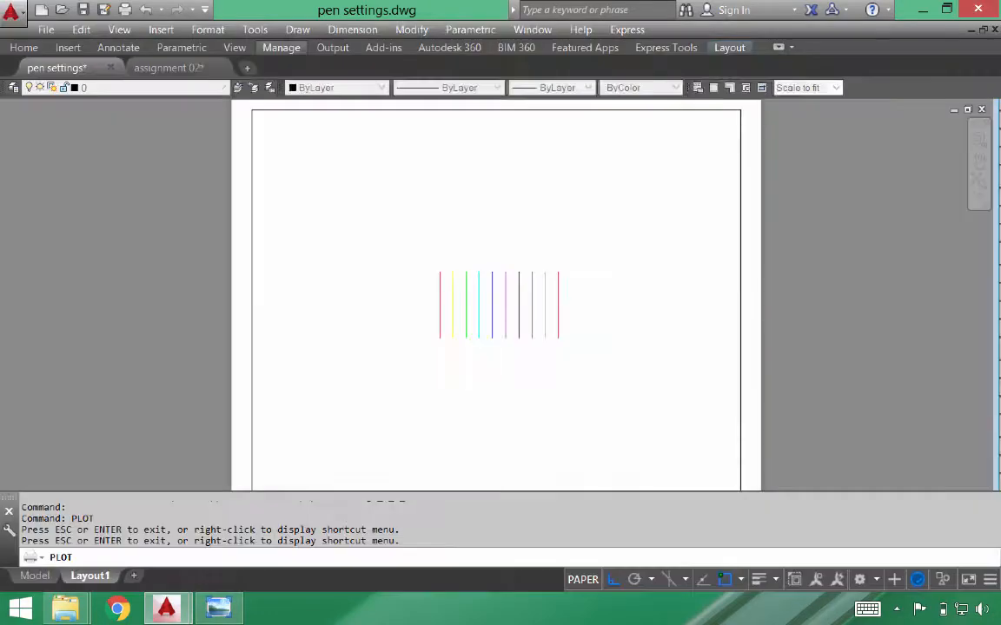
- Create a new color-dependent plot style table from scratch, named Test
{"action": "left_click", "coordinate": [660, 124]}
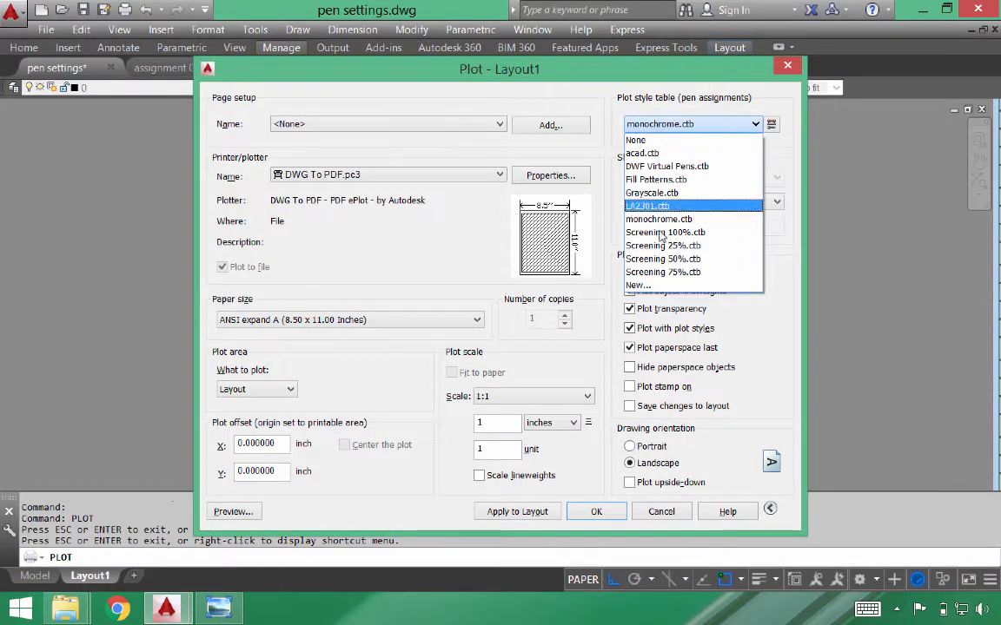
{"action": "left_click", "coordinate": [645, 285]}
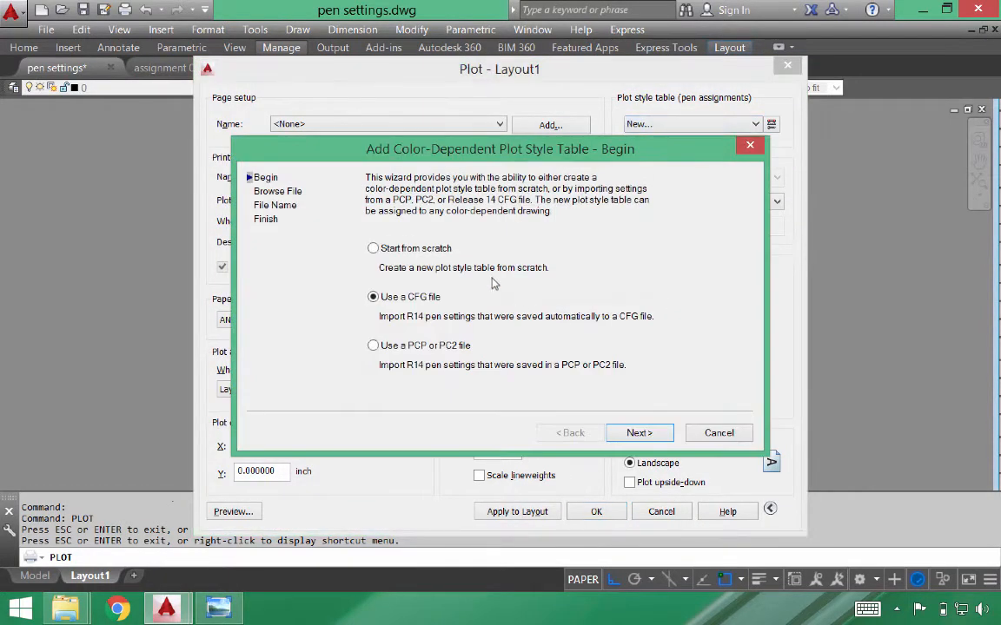
{"action": "left_click", "coordinate": [417, 250]}
{"action": "left_click", "coordinate": [636, 432]}
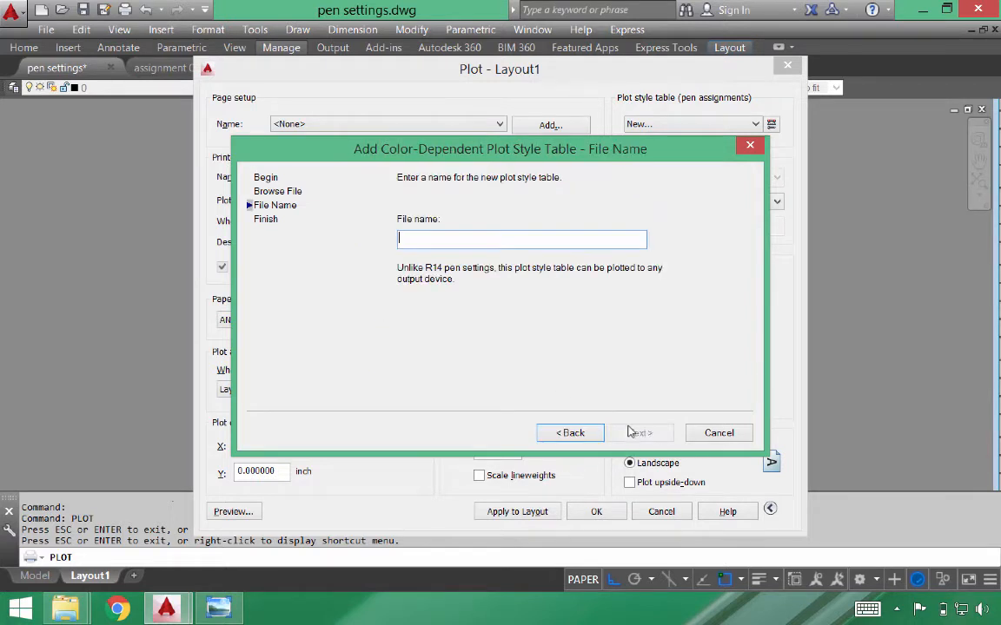
{"action": "type", "text": "Test"}
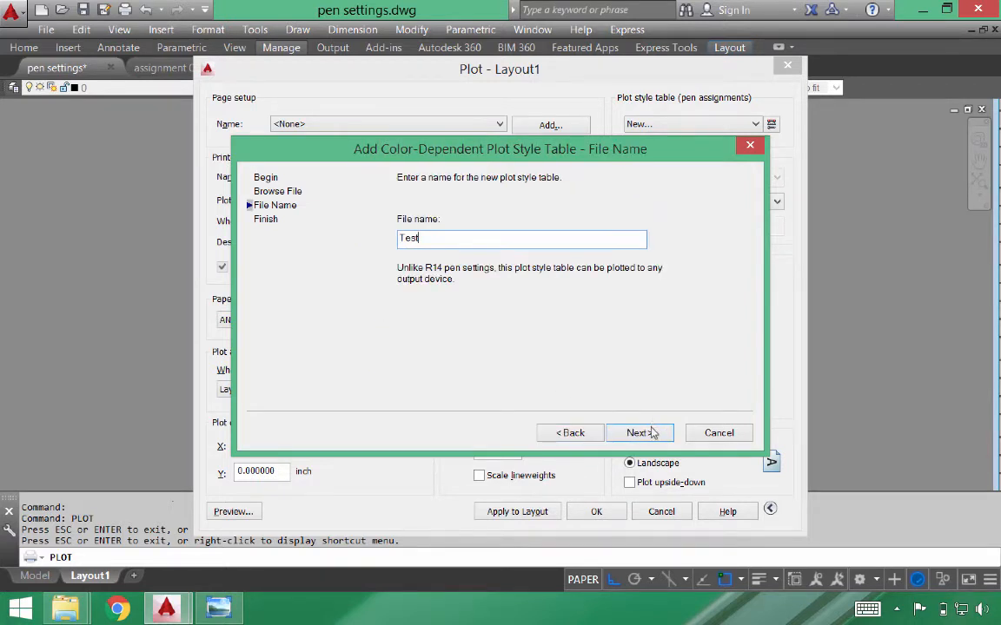
{"action": "left_click", "coordinate": [648, 432]}
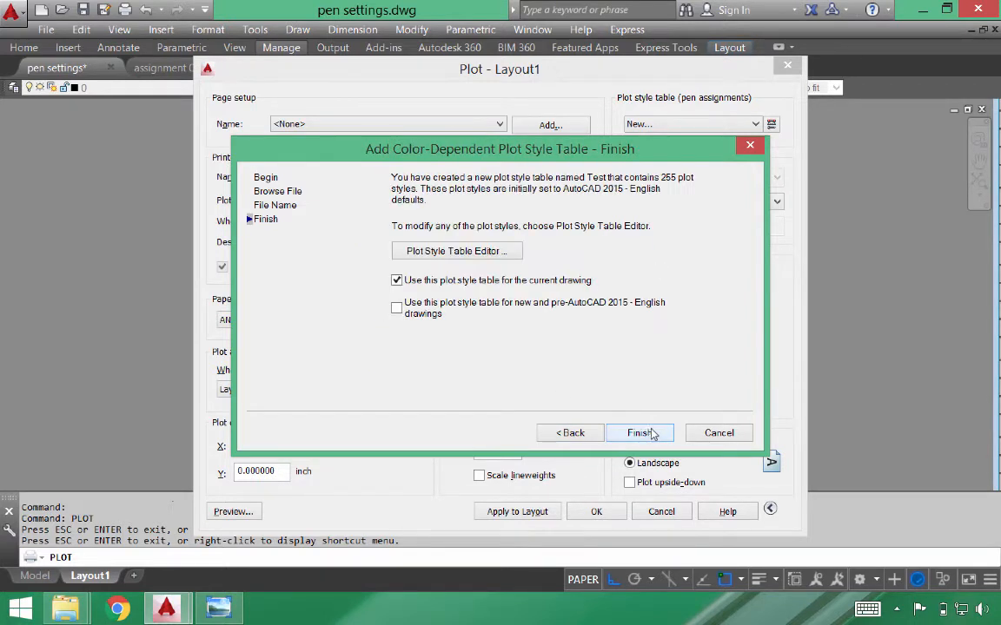
- Set Color 1 in the Test table to Black with a 0.0500 mm lineweight, save the table, and leave the plot setup without plotting
{"action": "left_click", "coordinate": [458, 251]}
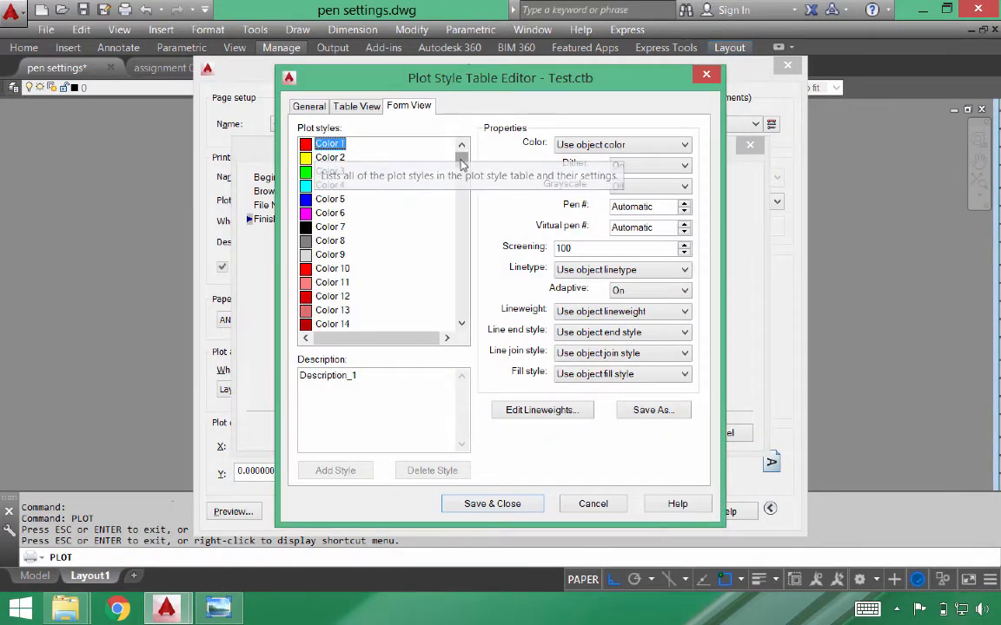
{"action": "mouse_move", "coordinate": [462, 161]}
{"action": "left_mouse_down"}
{"action": "mouse_move", "coordinate": [468, 326]}
{"action": "mouse_move", "coordinate": [465, 161]}
{"action": "left_mouse_up"}
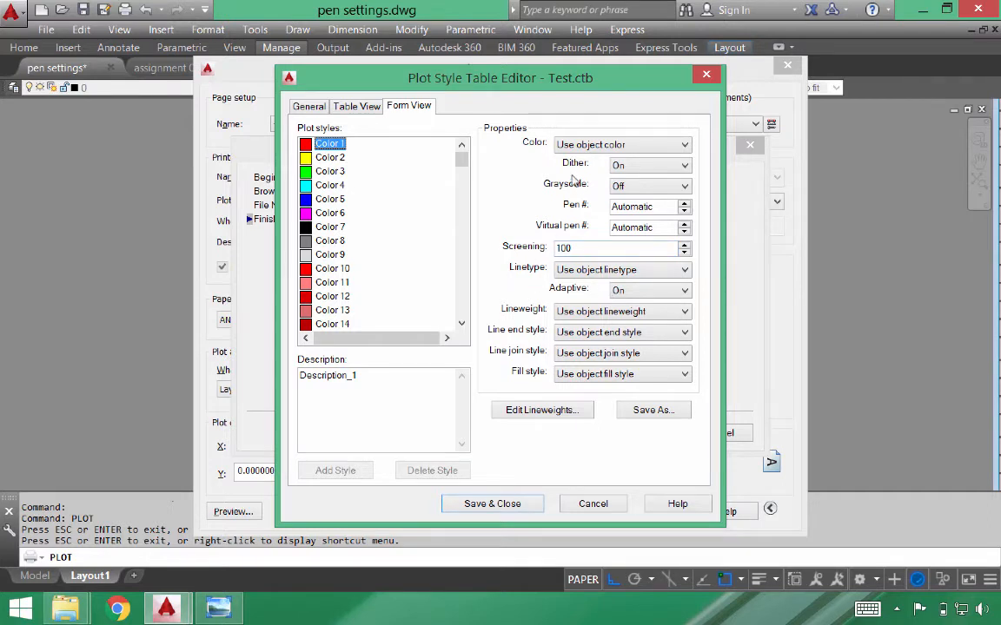
{"action": "left_click", "coordinate": [588, 146]}
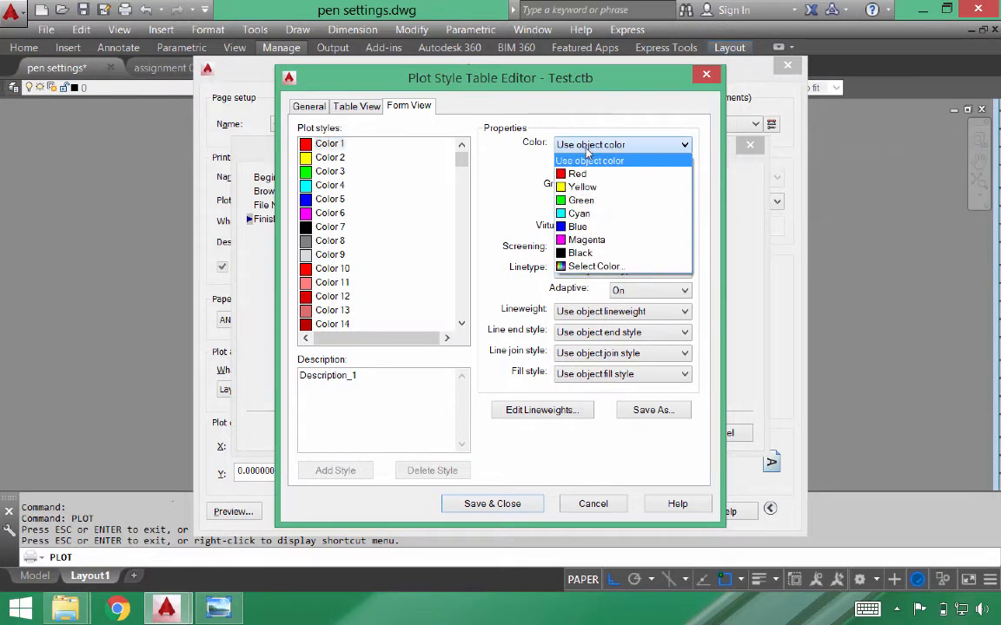
{"action": "left_click", "coordinate": [527, 230]}
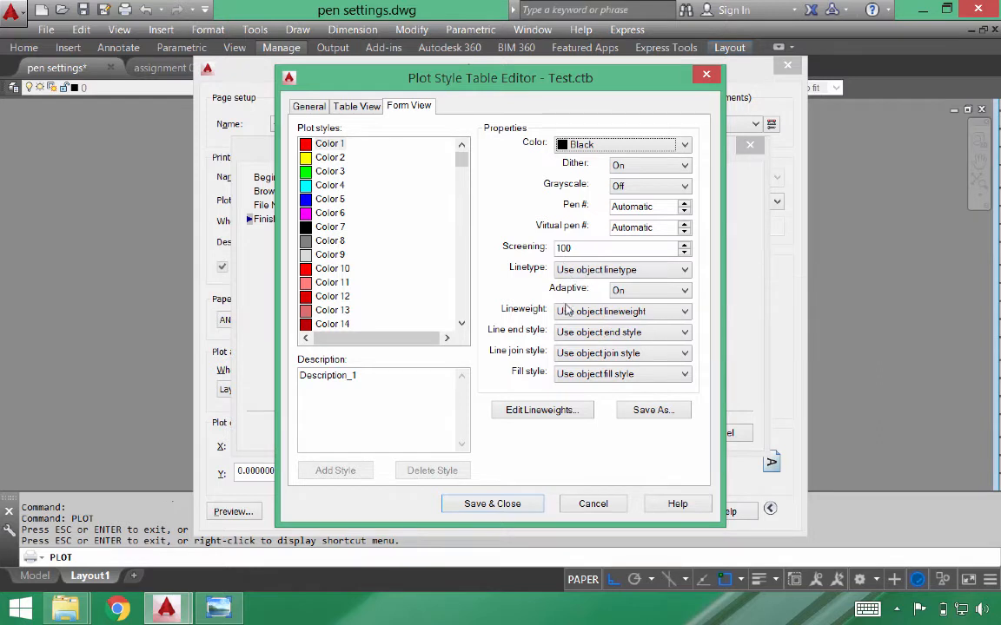
{"action": "left_click", "coordinate": [566, 311]}
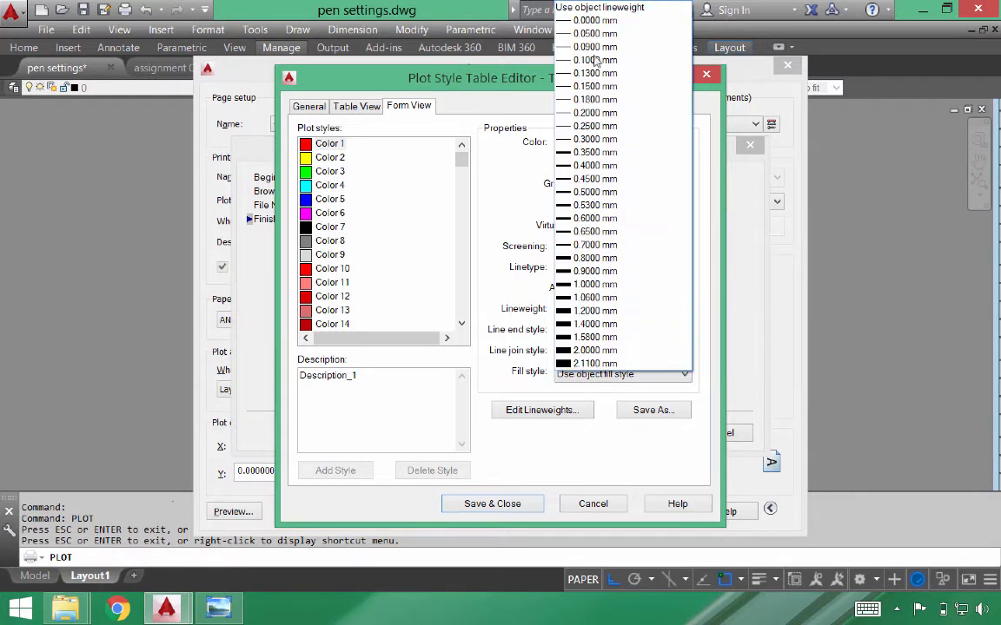
{"action": "left_click", "coordinate": [591, 34]}
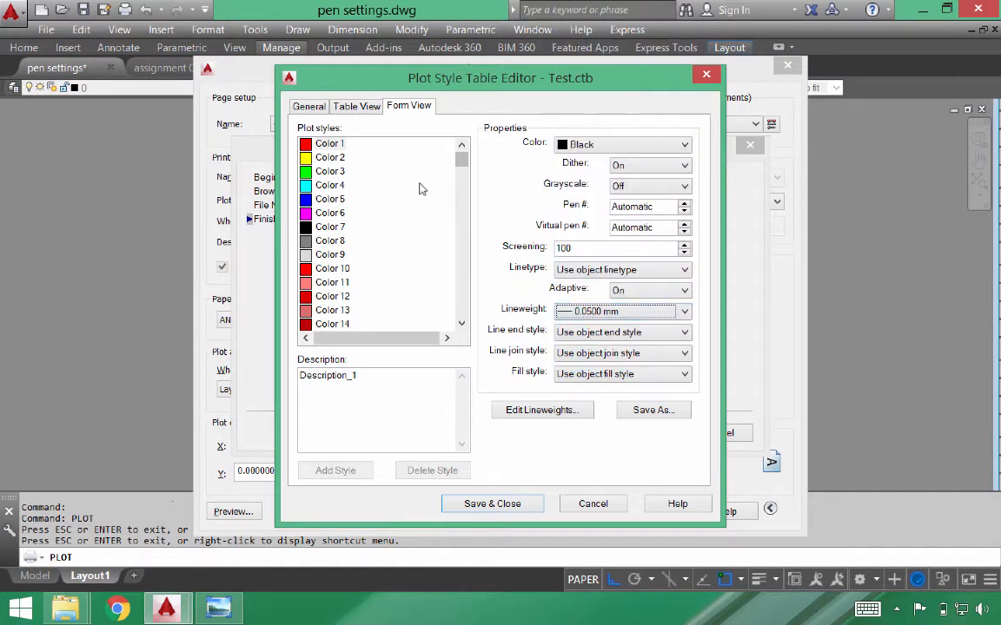
{"action": "left_click", "coordinate": [333, 160]}
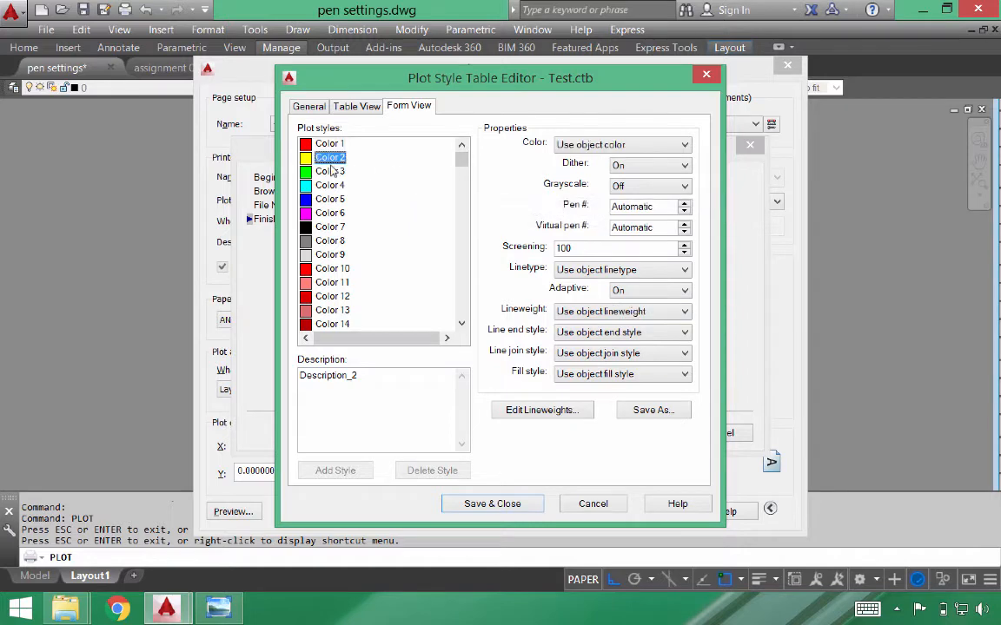
{"action": "left_click", "coordinate": [334, 172]}
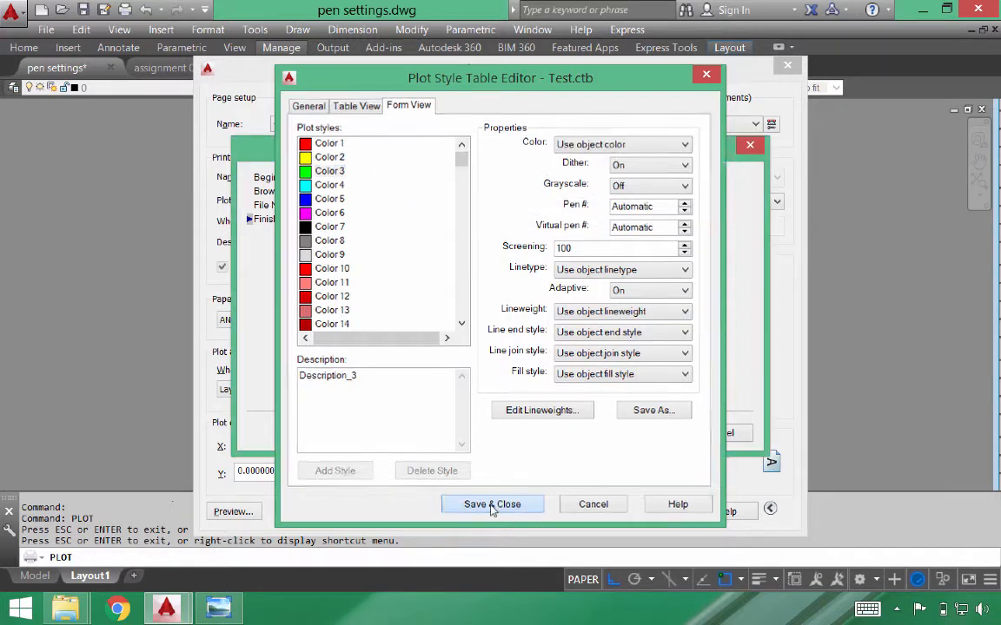
{"action": "left_click", "coordinate": [493, 506]}
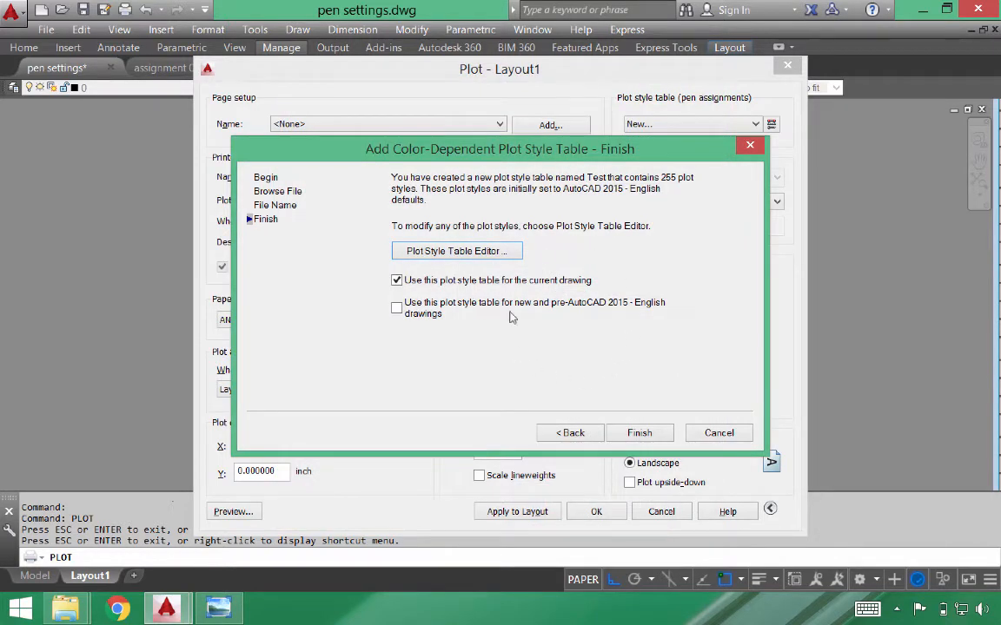
{"action": "left_click", "coordinate": [719, 433]}
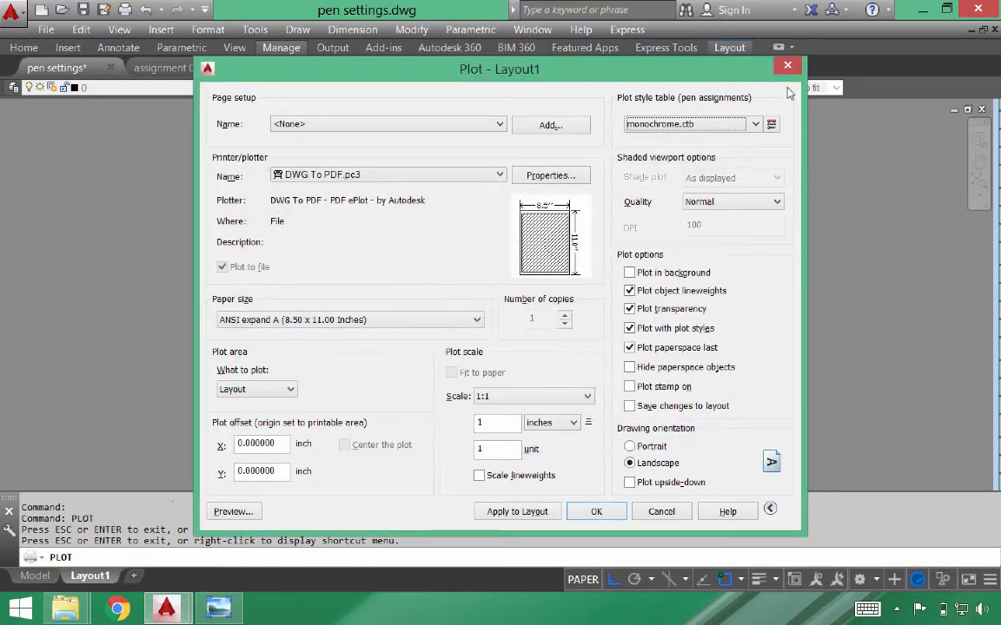
{"action": "left_click", "coordinate": [787, 65]}
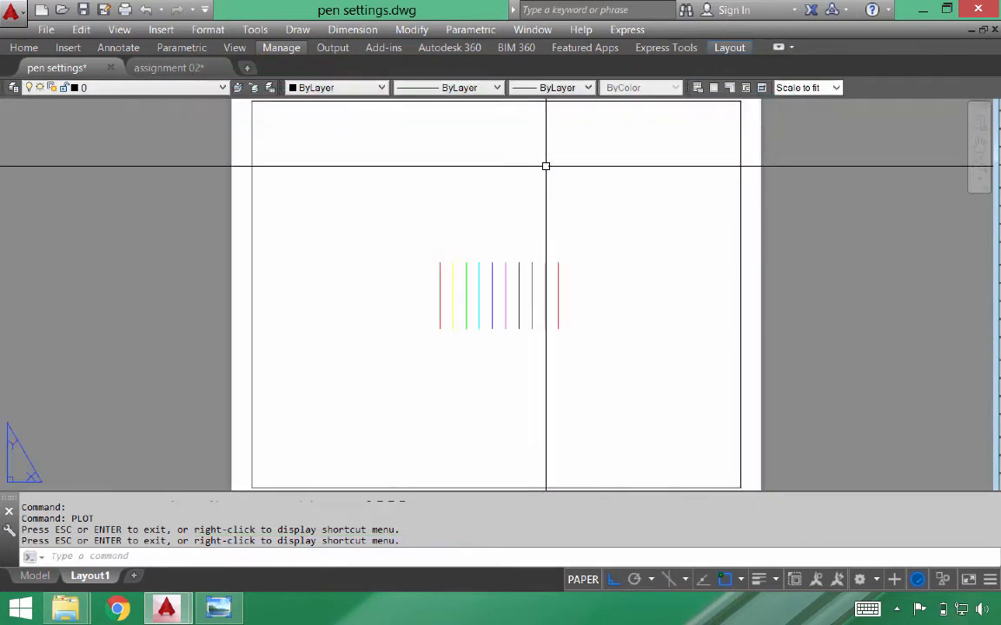
- Open the Plot Styles folder from AutoCAD's Plot Style Manager and show it side by side with the MSULA_Detail_Template folder
{"action": "left_click", "coordinate": [47, 29]}
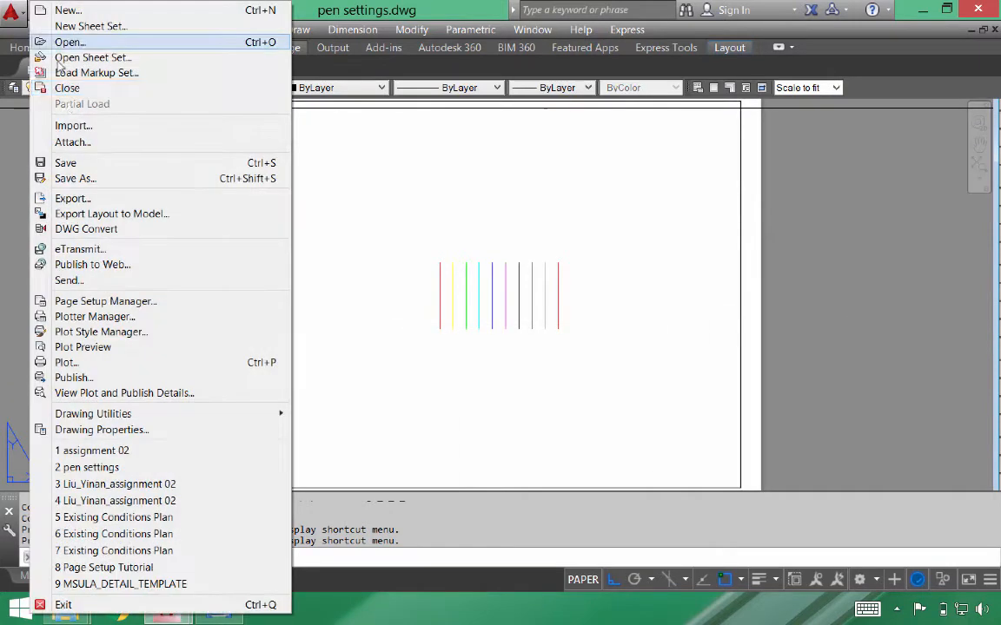
{"action": "left_click", "coordinate": [98, 331]}
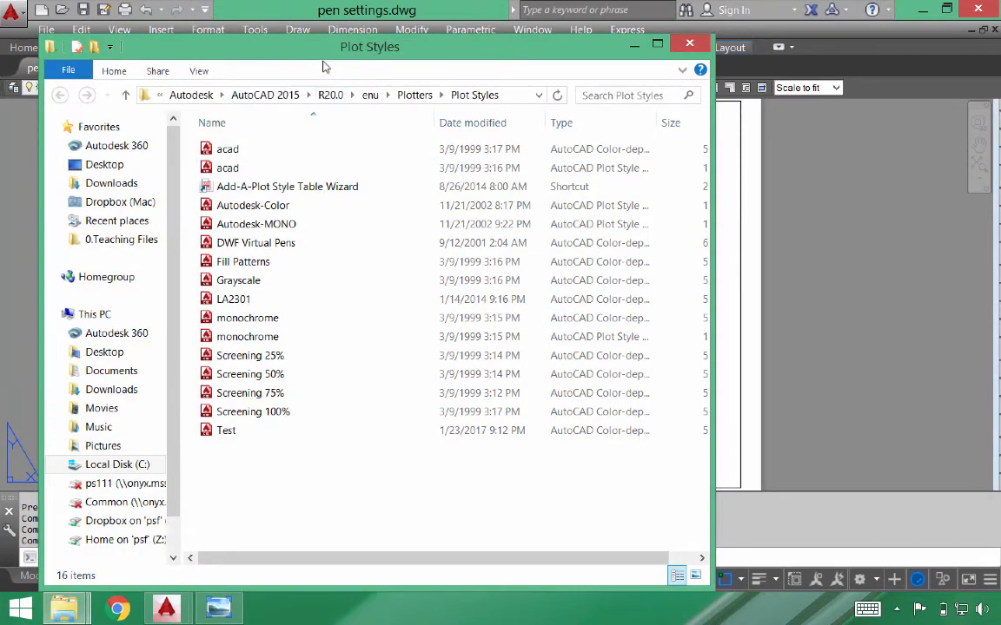
{"action": "left_click_drag", "start_coordinate": [291, 54], "coordinate": [999, 130]}
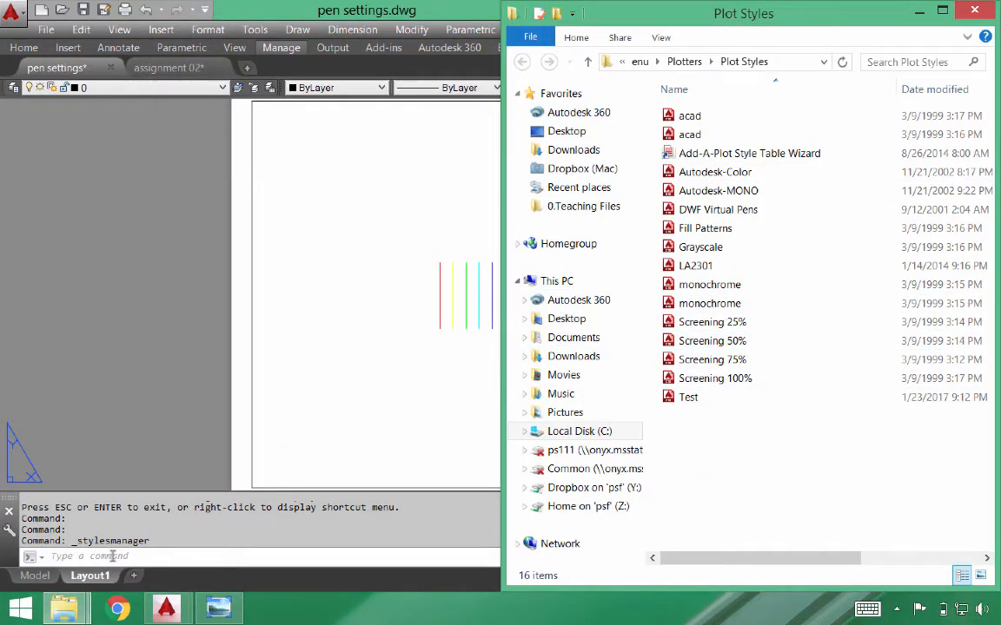
{"action": "mouse_move", "coordinate": [66, 608]}
{"action": "left_click", "coordinate": [113, 491]}
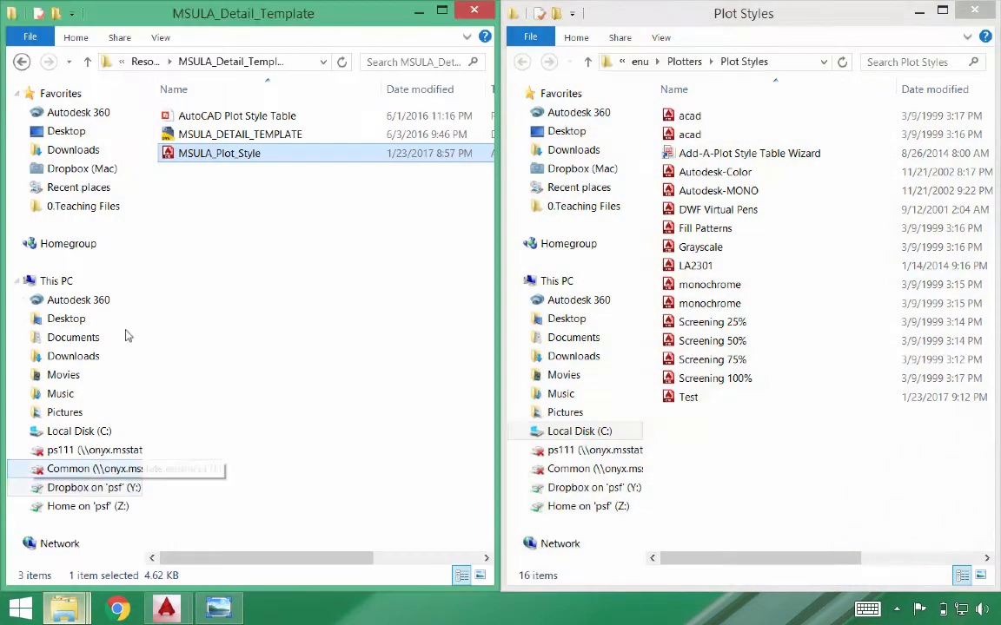
- Open the MSULA_Plot_Style table for editing and examine the plot color and lineweight assigned to Colors 1 through 7
{"action": "double_click", "coordinate": [186, 156]}
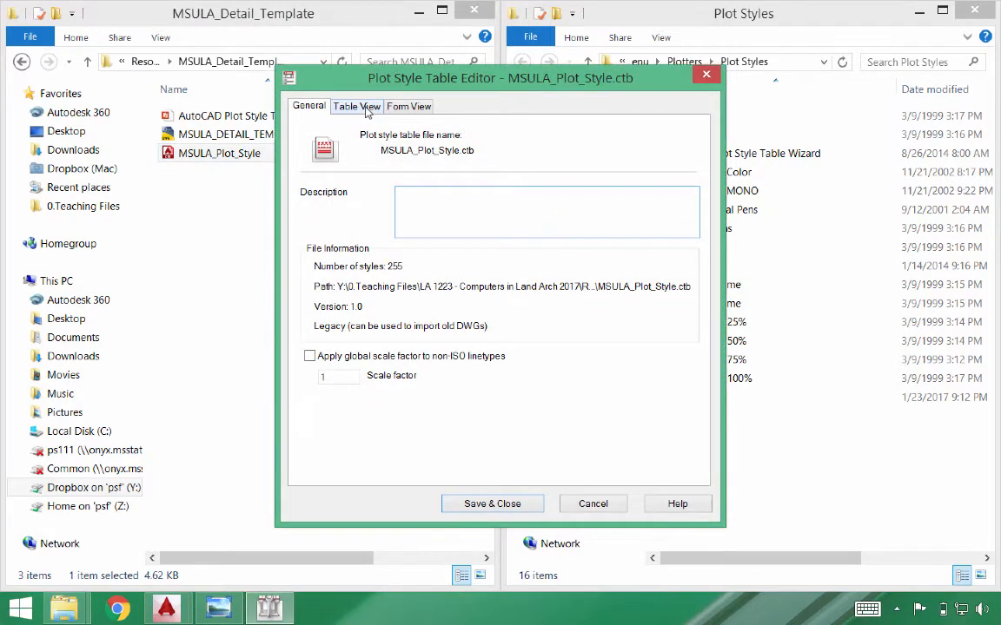
{"action": "left_click", "coordinate": [367, 109]}
{"action": "left_click", "coordinate": [392, 108]}
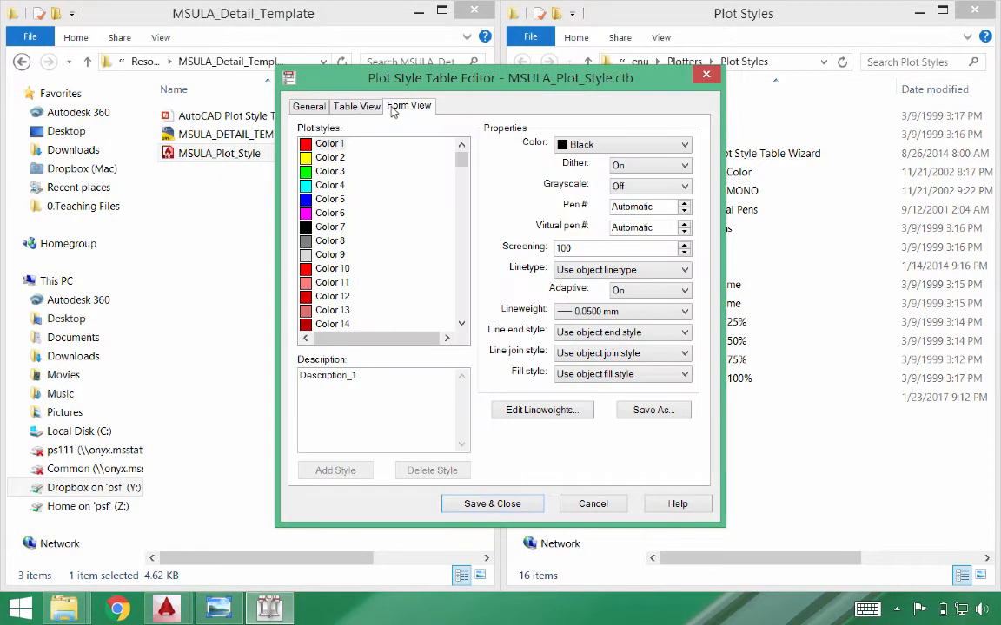
{"action": "left_click", "coordinate": [335, 146]}
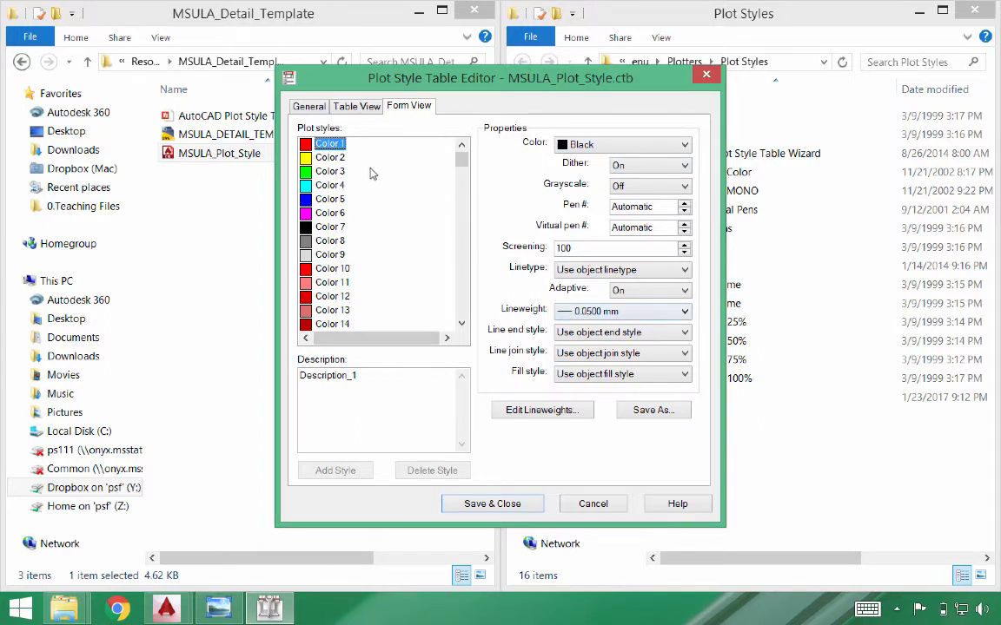
{"action": "left_click", "coordinate": [339, 158]}
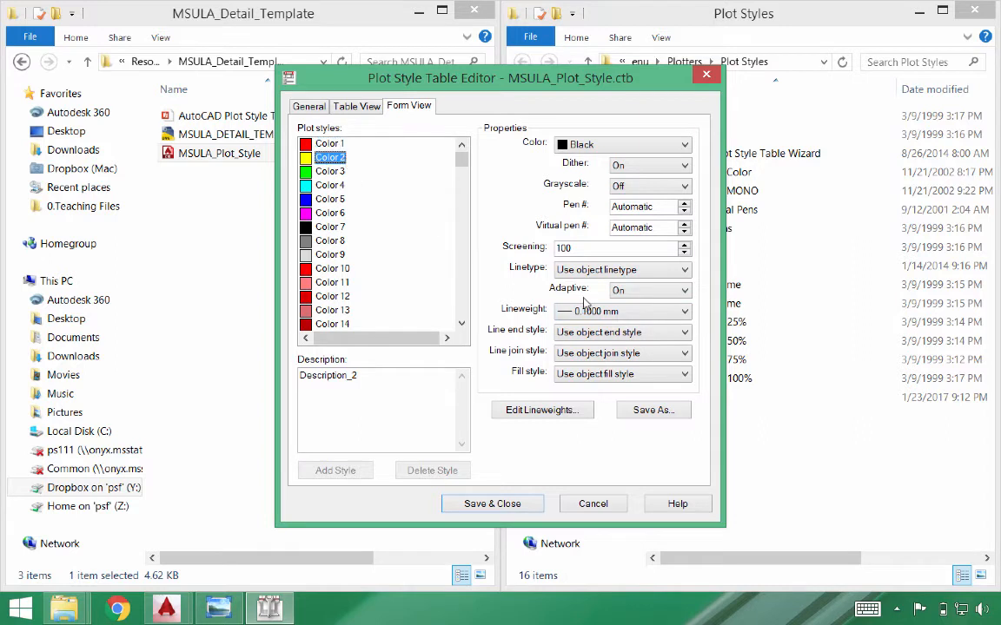
{"action": "left_click", "coordinate": [324, 172]}
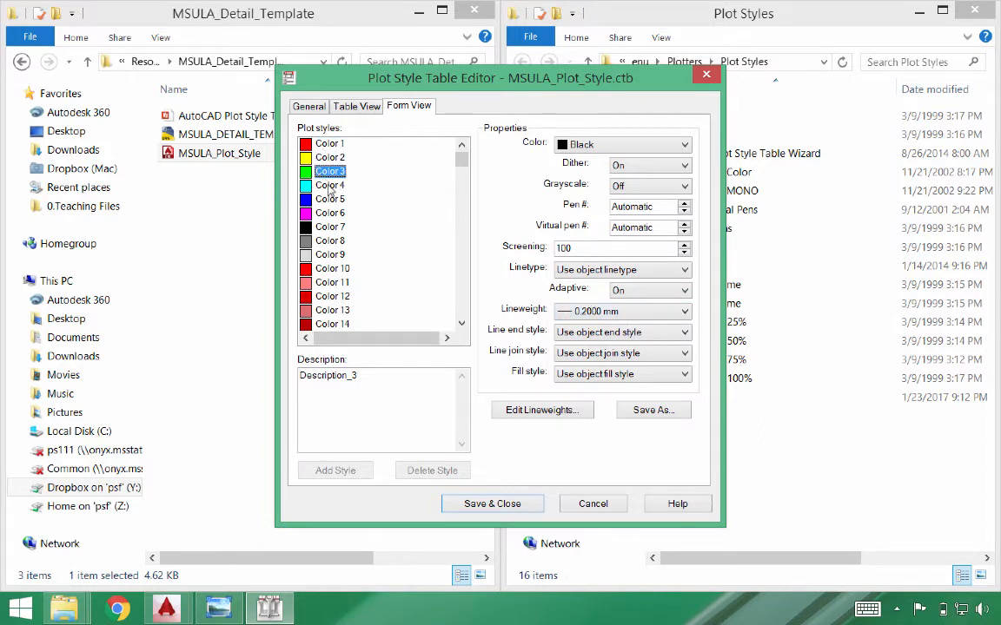
{"action": "left_click", "coordinate": [330, 186]}
{"action": "left_click", "coordinate": [331, 200]}
{"action": "left_click", "coordinate": [332, 214]}
{"action": "left_click", "coordinate": [335, 227]}
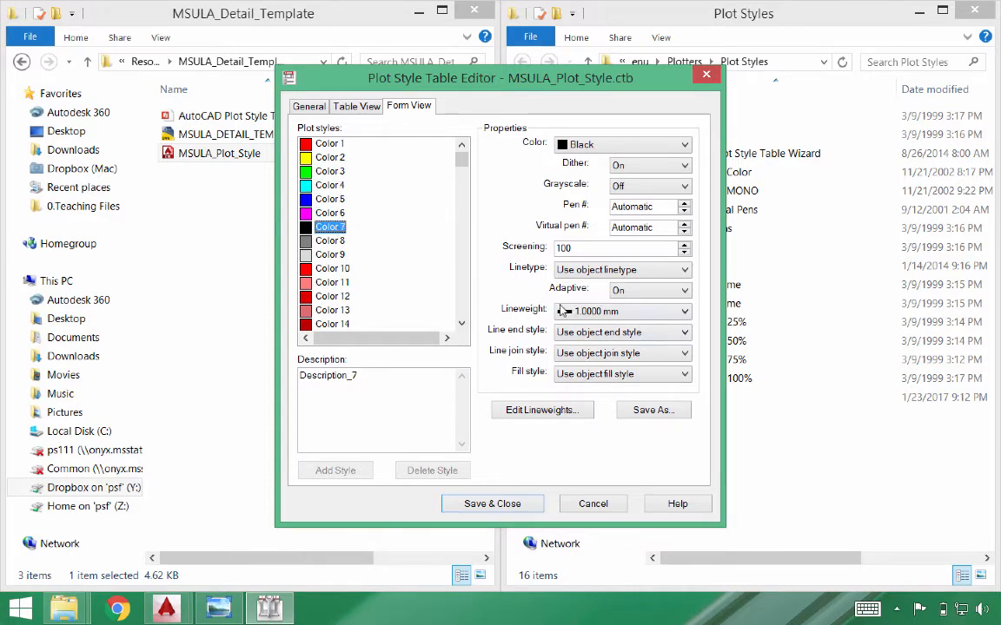
- Examine the screening and lineweight assigned to Colors 8 through 10 in the MSULA_Plot_Style table, and save and close it
{"action": "left_click", "coordinate": [333, 242]}
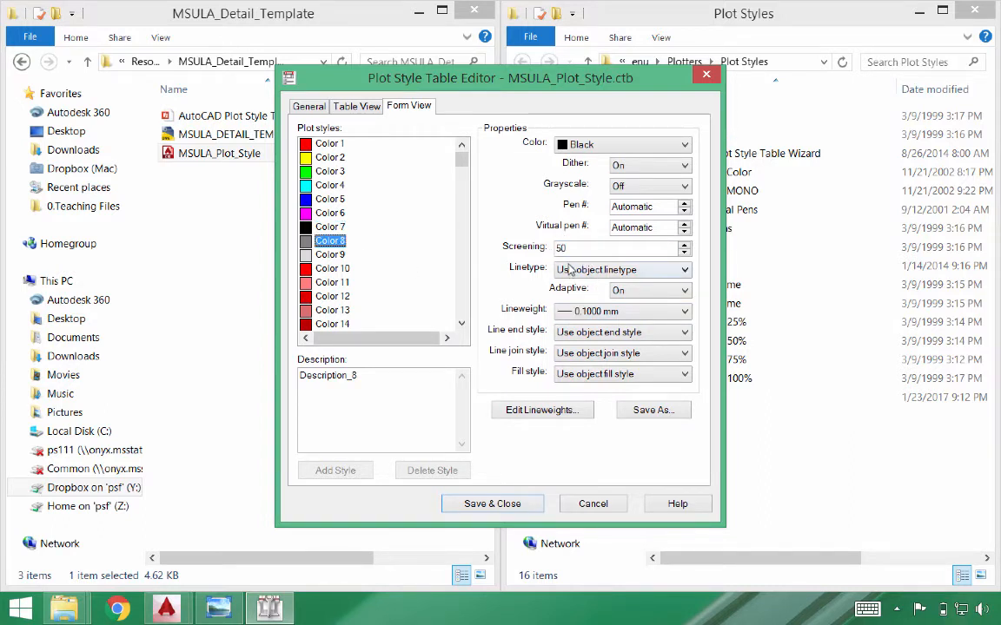
{"action": "left_click", "coordinate": [341, 255]}
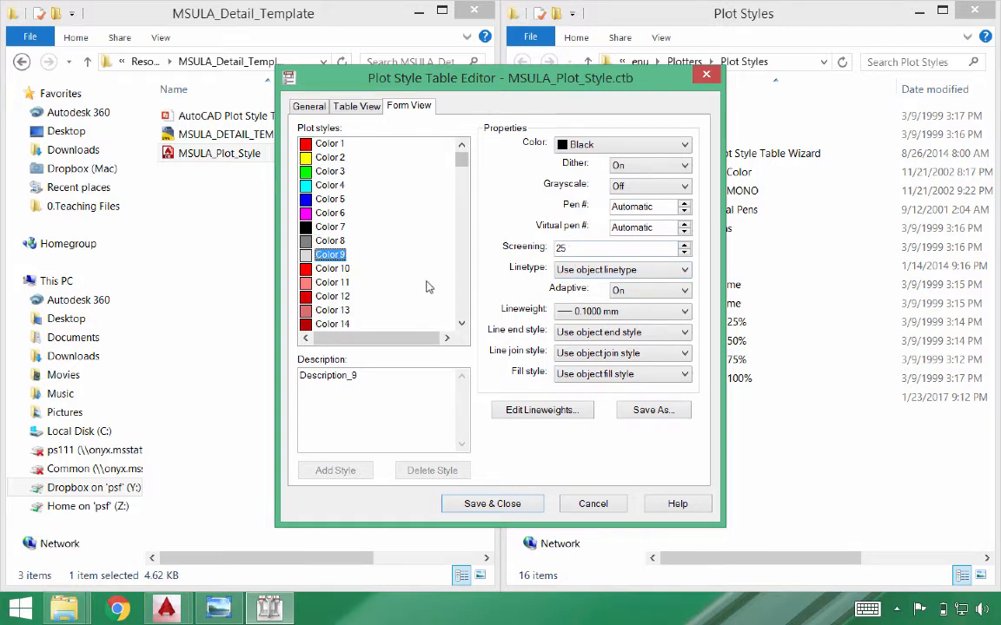
{"action": "left_click", "coordinate": [350, 270]}
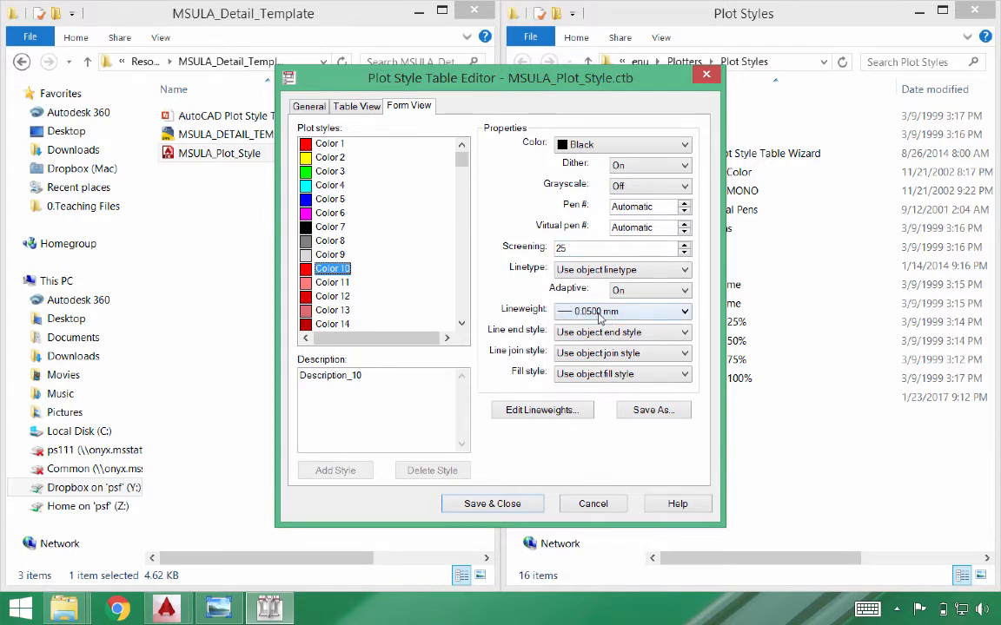
{"action": "left_click", "coordinate": [517, 504]}
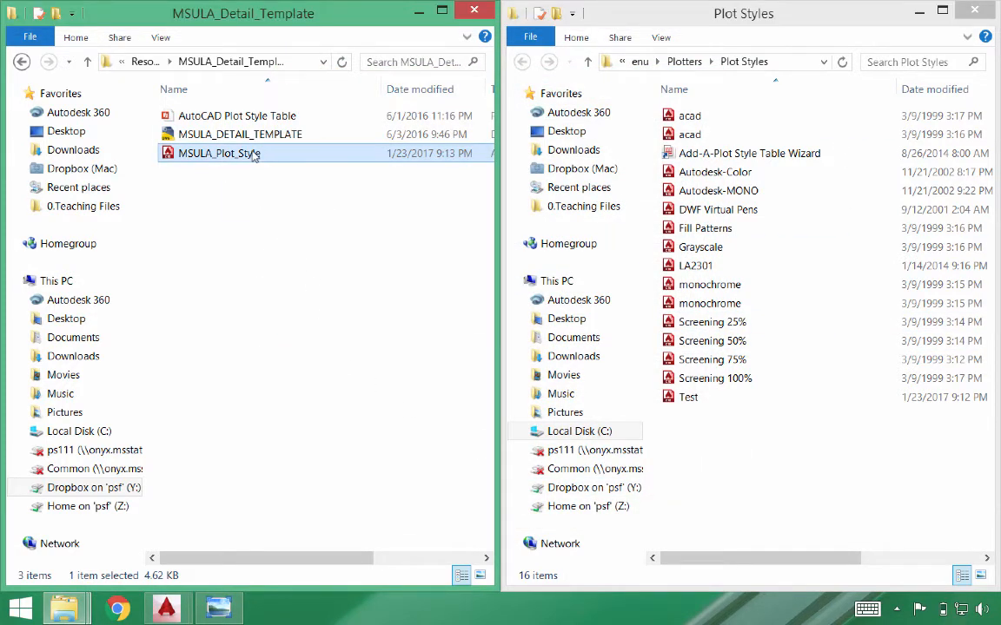
- Copy the MSULA_Plot_Style file into the Plot Styles folder and clear both folder windows to return to the pen settings drawing
{"action": "left_click_drag", "start_coordinate": [235, 153], "coordinate": [747, 455]}
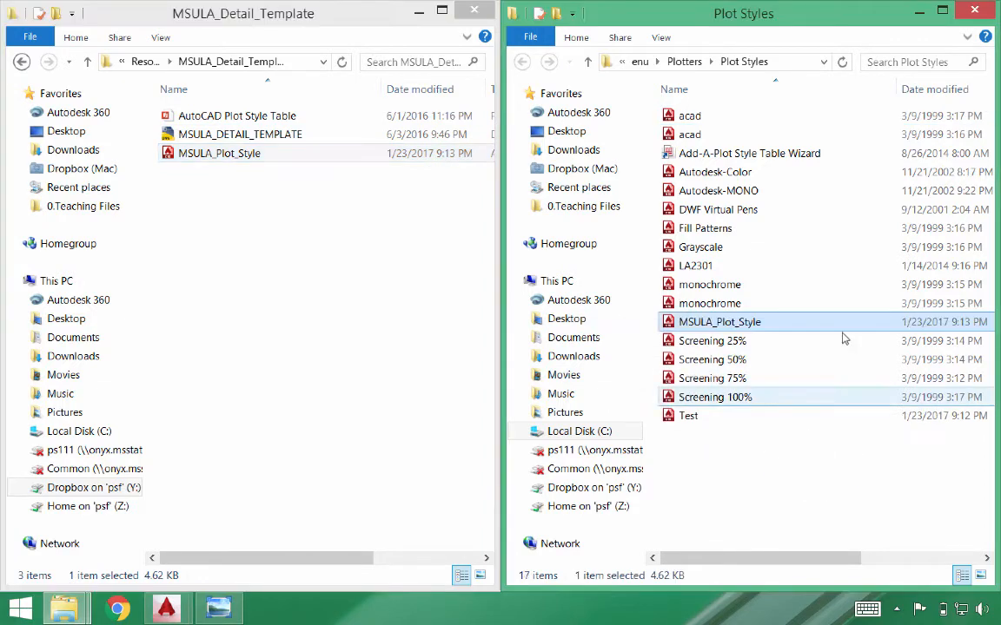
{"action": "left_click", "coordinate": [977, 12]}
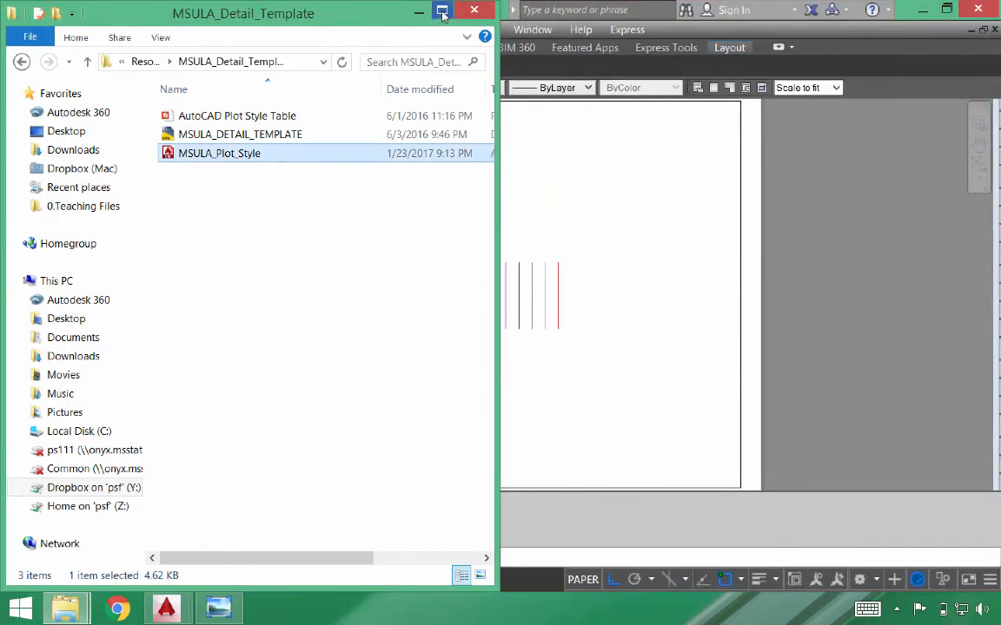
{"action": "left_click", "coordinate": [419, 12]}
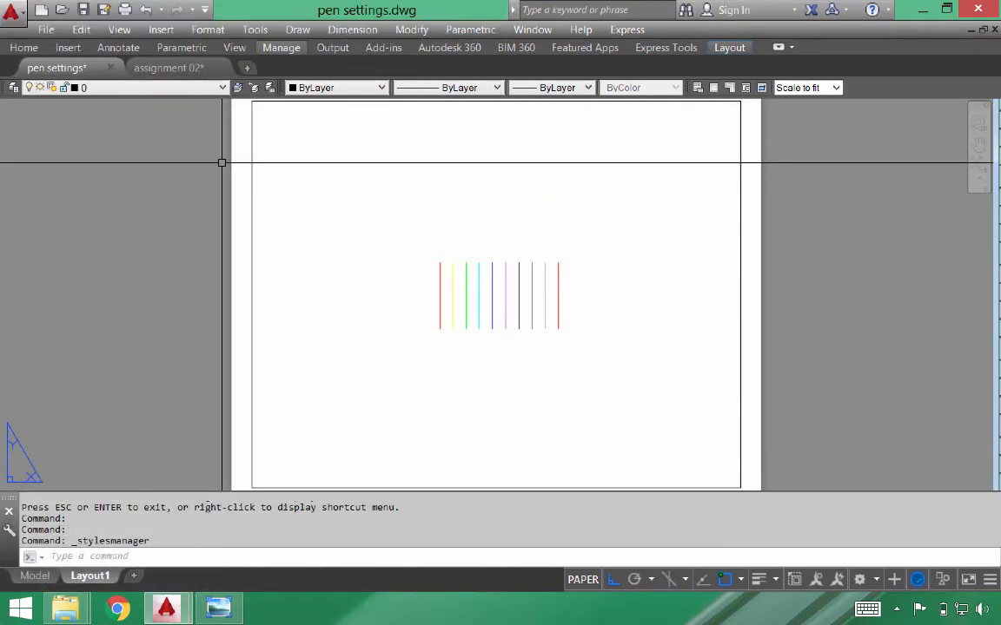
- Modify the Layout1 page setup to use the MSULA_Plot_Style.ctb plot style table
{"action": "left_click", "coordinate": [45, 30]}
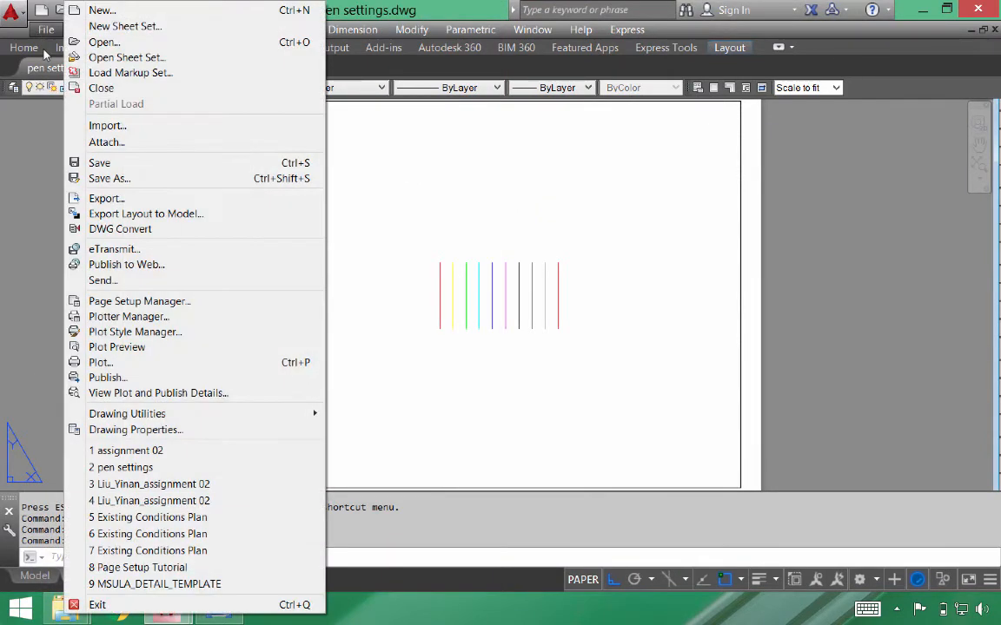
{"action": "left_click", "coordinate": [122, 302]}
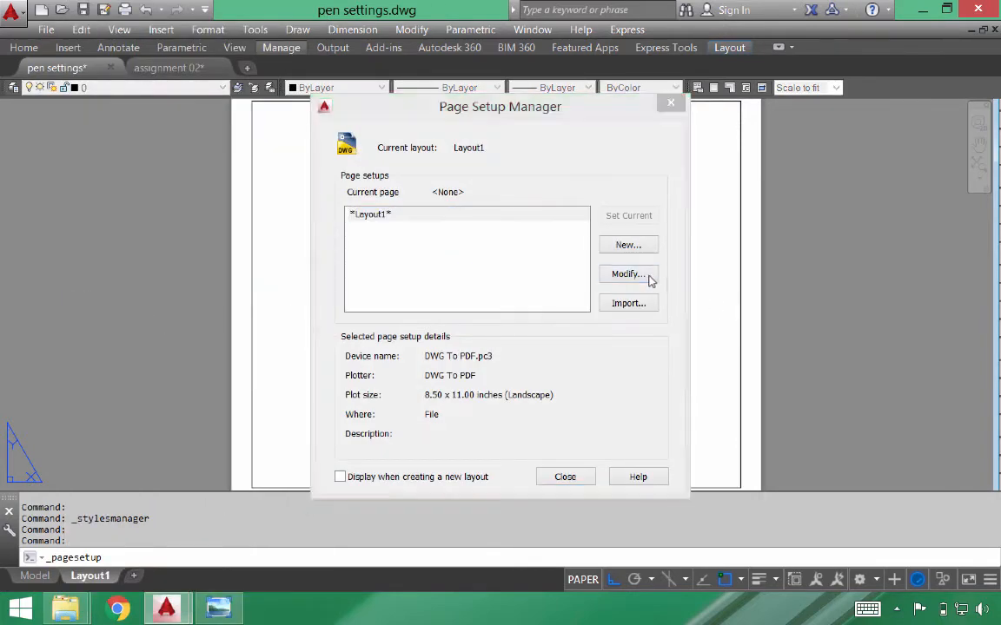
{"action": "left_click", "coordinate": [650, 278]}
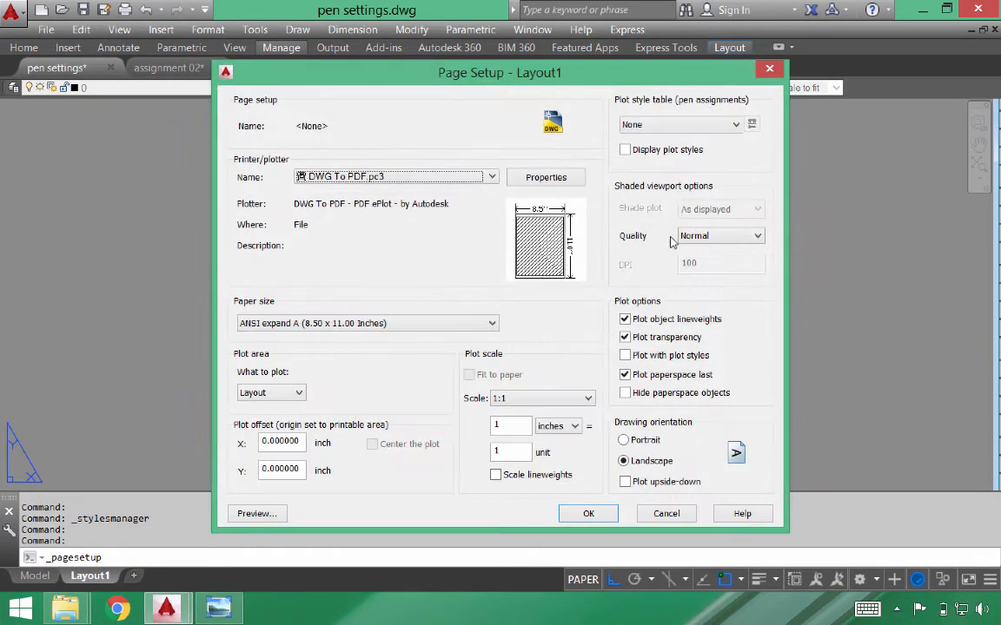
{"action": "left_click", "coordinate": [673, 128]}
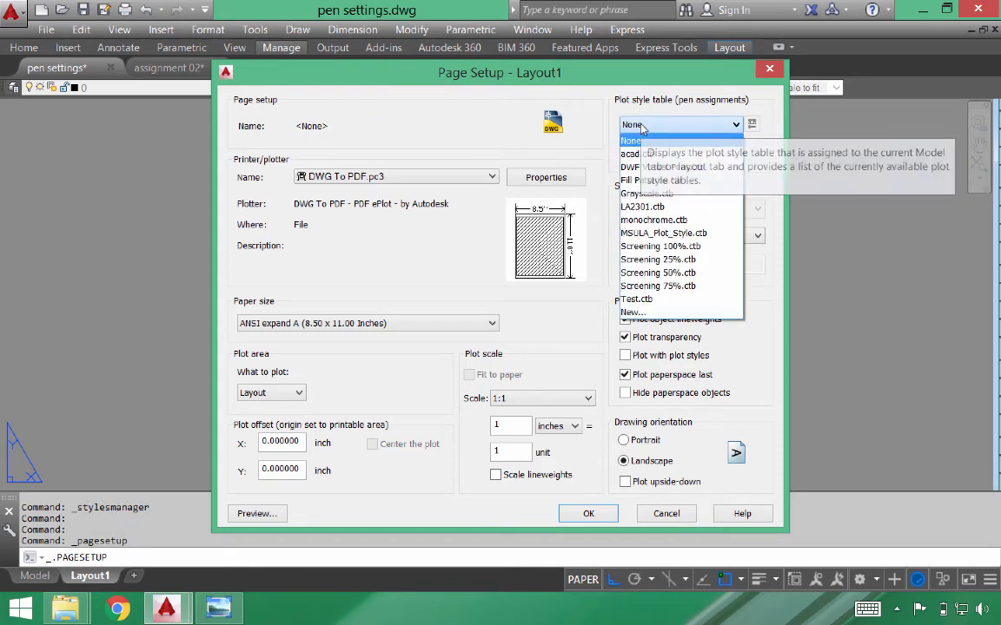
{"action": "left_click", "coordinate": [658, 235]}
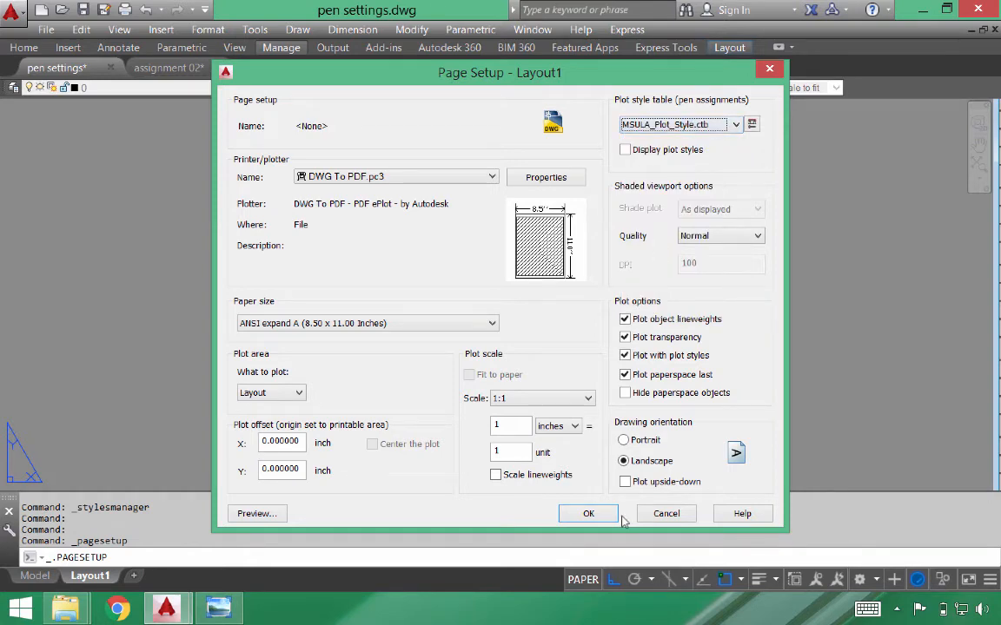
{"action": "left_click", "coordinate": [588, 514]}
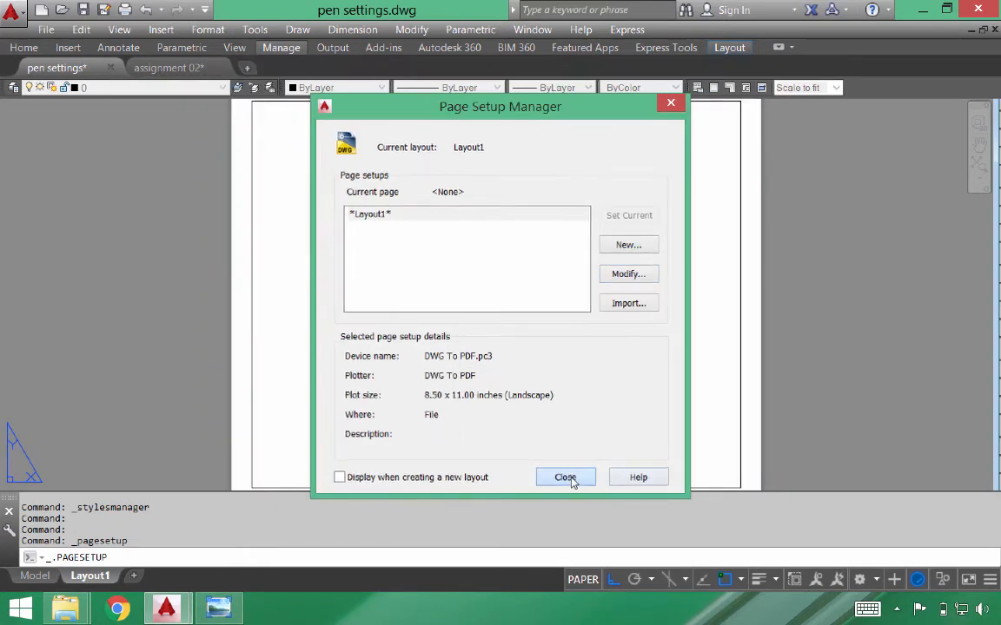
{"action": "left_click", "coordinate": [569, 479]}
- Preview the Layout1 plot, examine the plotted weight and shade of the ten sample lines, and leave without plotting
{"action": "type", "text": "plot"}
{"action": "key", "text": "Return"}
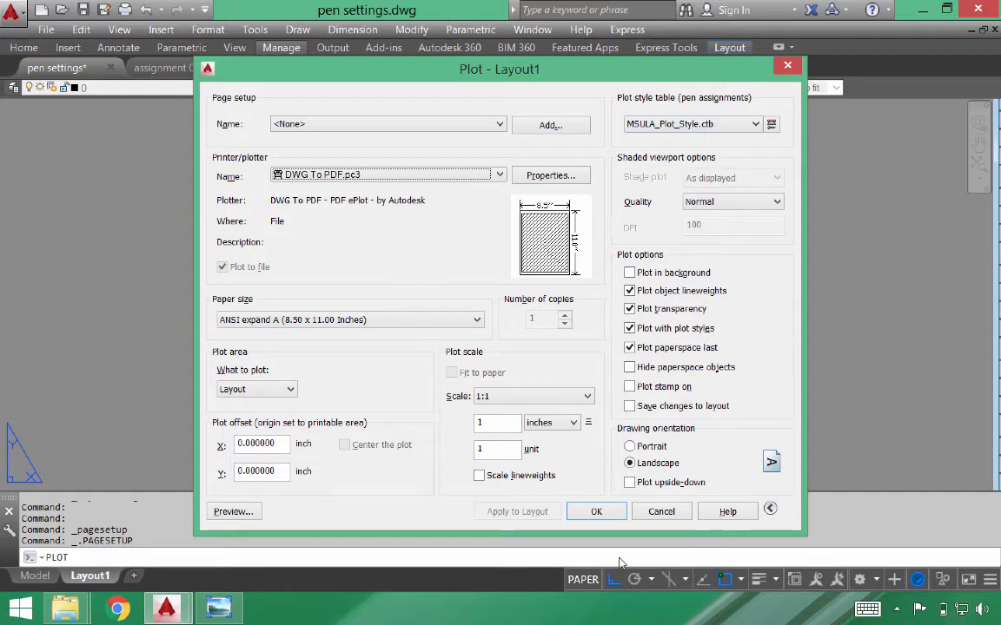
{"action": "left_click", "coordinate": [236, 513]}
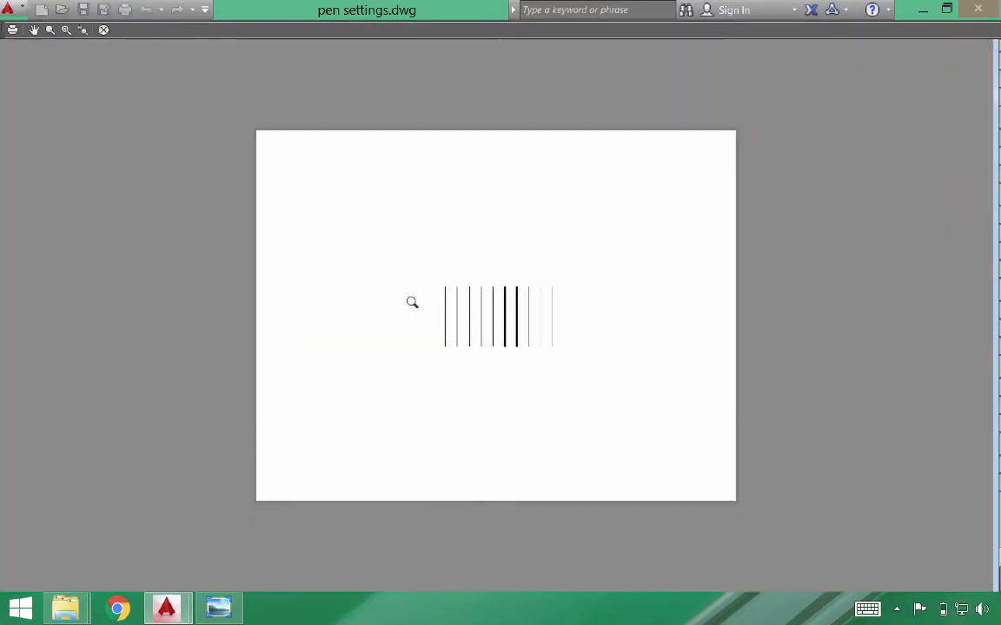
{"action": "scroll", "coordinate": [503, 339], "scroll_direction": "up", "scroll_amount": 6}
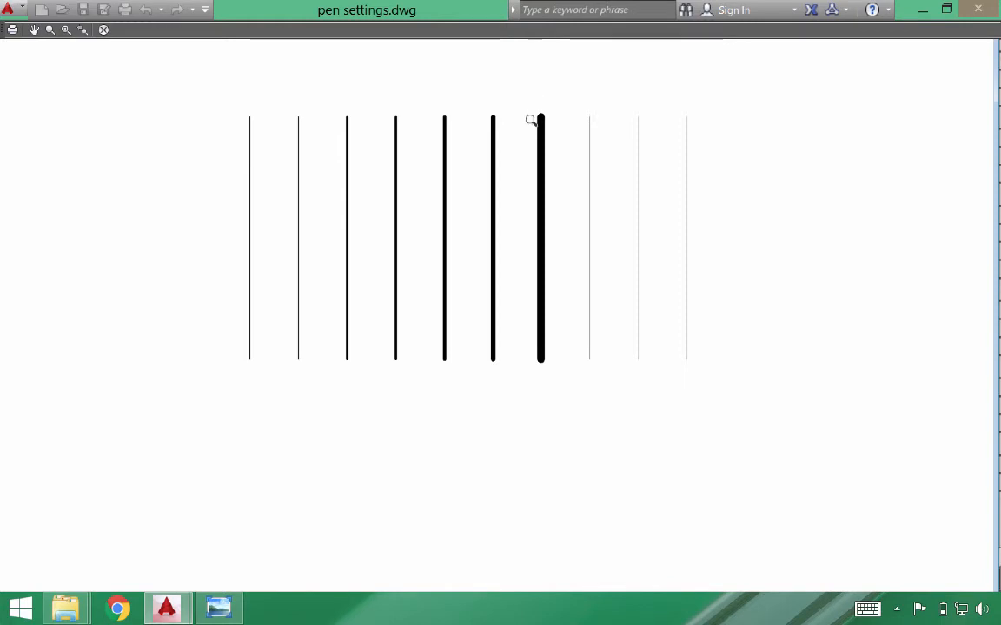
{"action": "scroll", "coordinate": [686, 161], "scroll_direction": "up", "scroll_amount": 2}
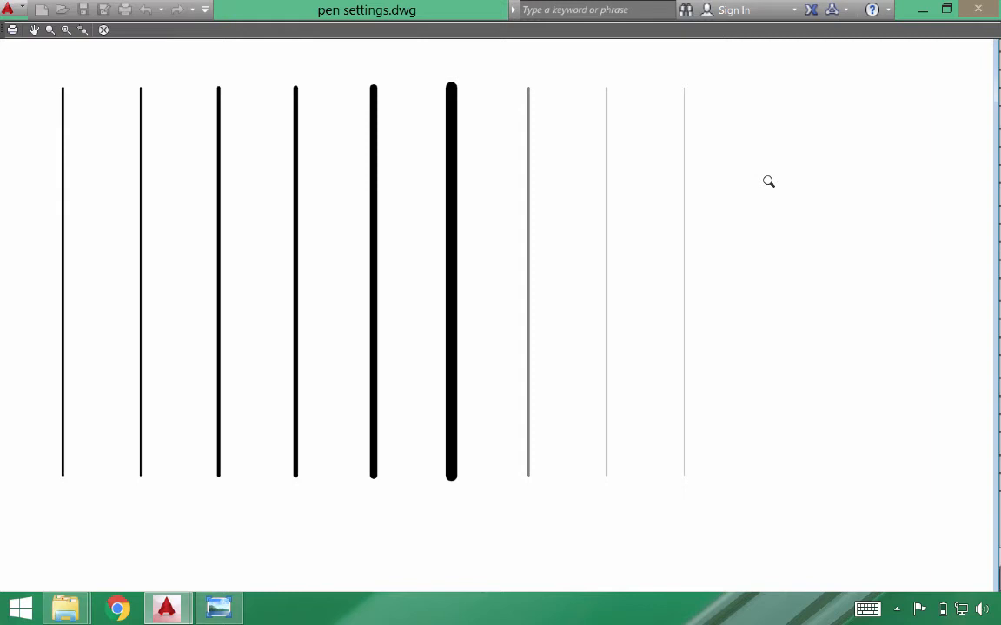
{"action": "key", "text": "Escape"}
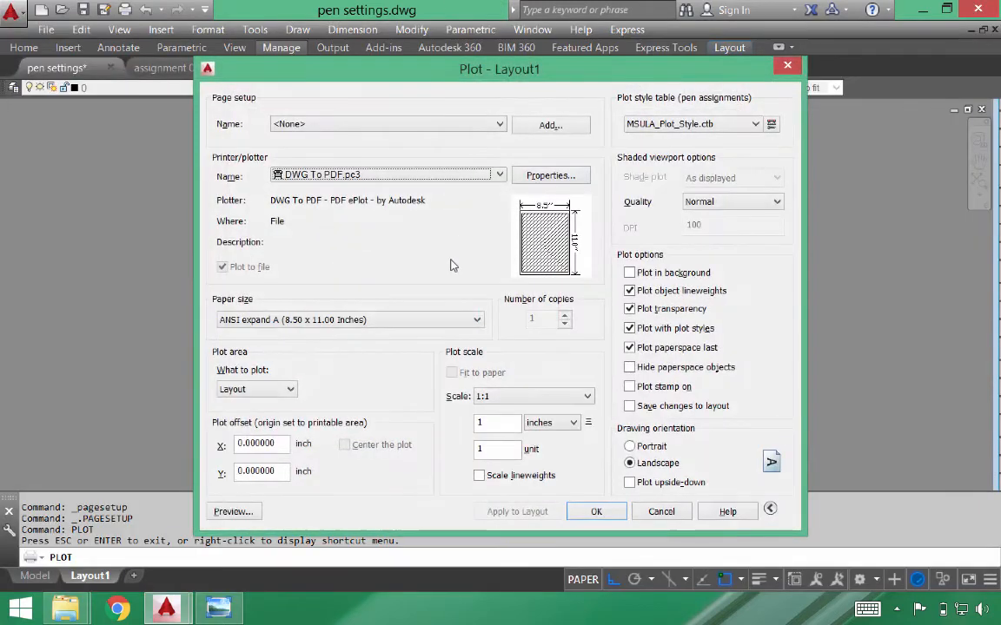
{"action": "key", "text": "Escape"}
- Switch to the assignment 02 drawing, set its Layout1 plot to the monochrome.ctb plot style table, and preview it
{"action": "left_click", "coordinate": [168, 68]}
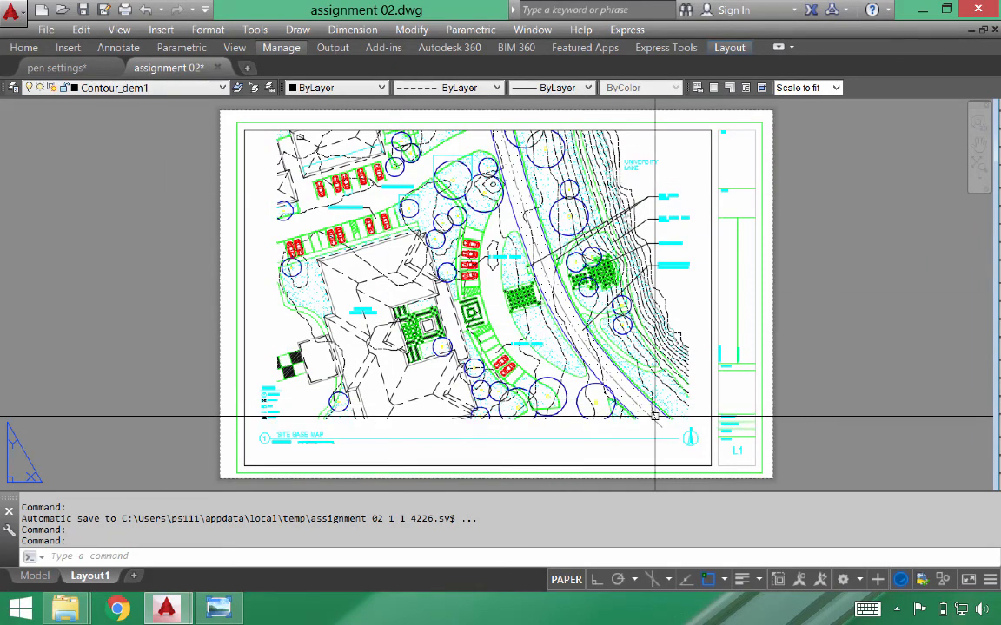
{"action": "type", "text": "plot"}
{"action": "key", "text": "Return"}
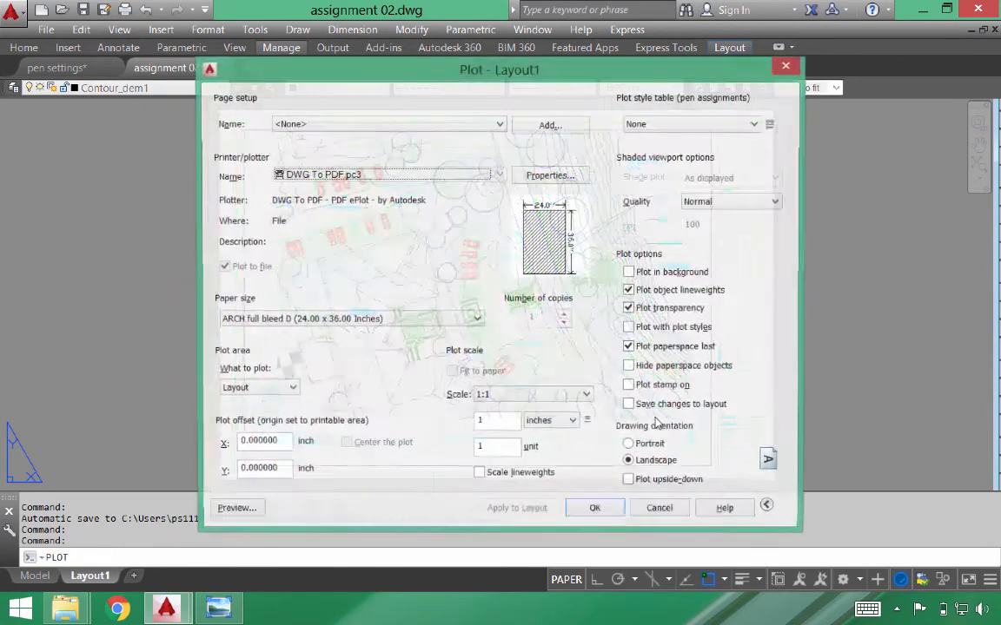
{"action": "left_click", "coordinate": [686, 123]}
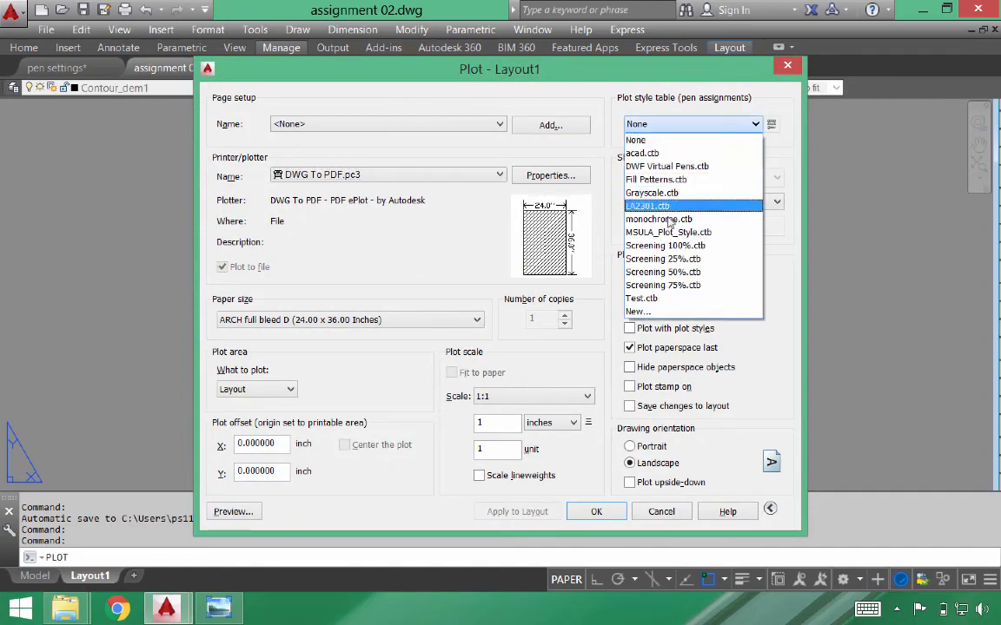
{"action": "left_click", "coordinate": [669, 219]}
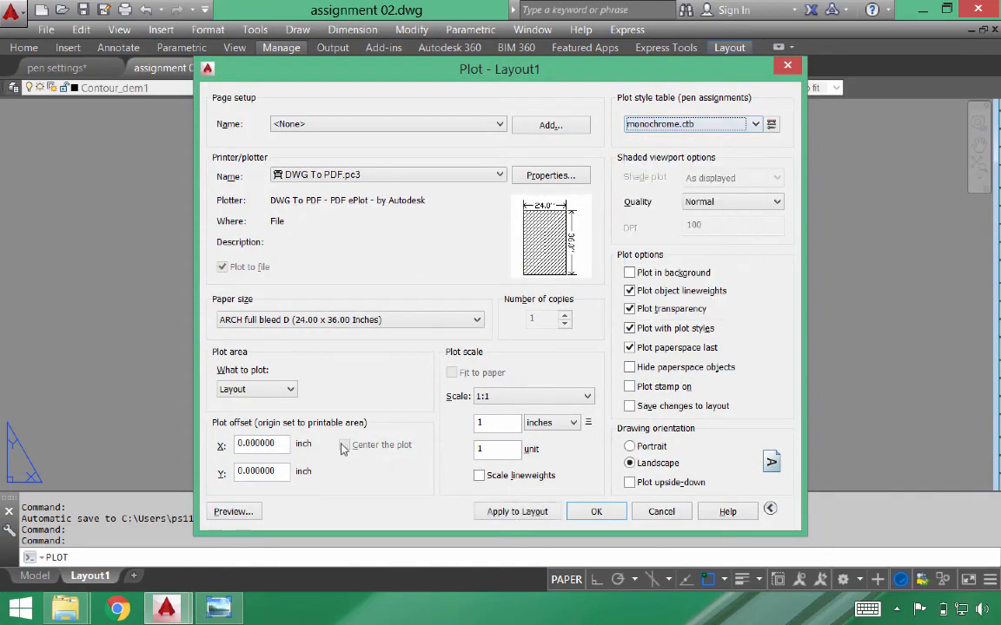
{"action": "left_click", "coordinate": [247, 512]}
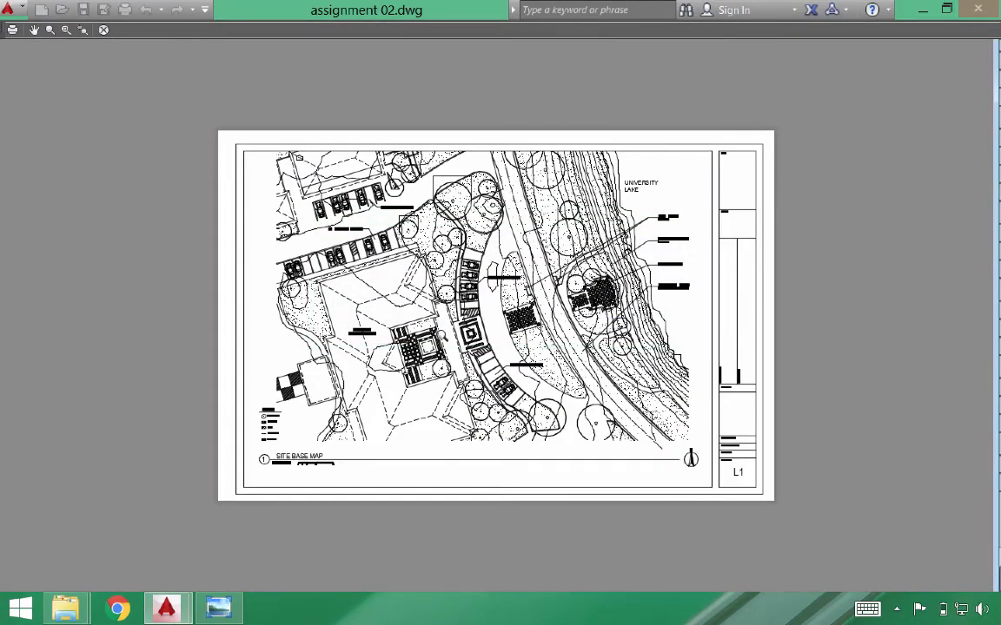
- Examine the line weights of the building, trees and parking spaces in the monochrome preview, and return to the plot settings
{"action": "scroll", "coordinate": [397, 300], "scroll_direction": "up", "scroll_amount": 5}
{"action": "middle_click_drag", "start_coordinate": [531, 278], "coordinate": [492, 396]}
{"action": "scroll", "coordinate": [441, 282], "scroll_direction": "up", "scroll_amount": 2}
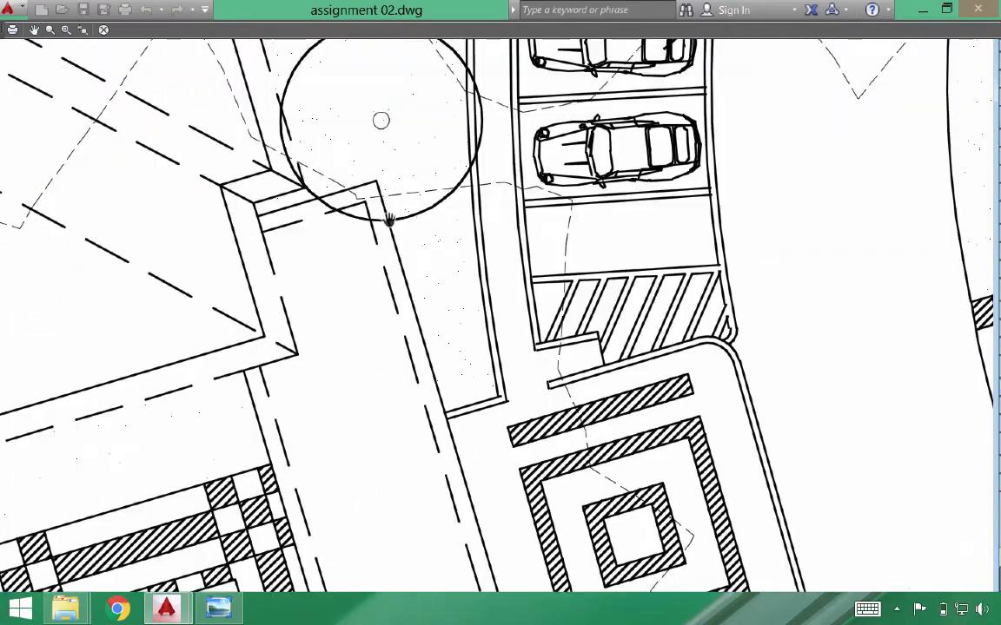
{"action": "middle_click_drag", "start_coordinate": [388, 219], "coordinate": [559, 431]}
{"action": "middle_click_drag", "start_coordinate": [489, 203], "coordinate": [520, 263]}
{"action": "scroll", "coordinate": [591, 373], "scroll_direction": "down", "scroll_amount": 2}
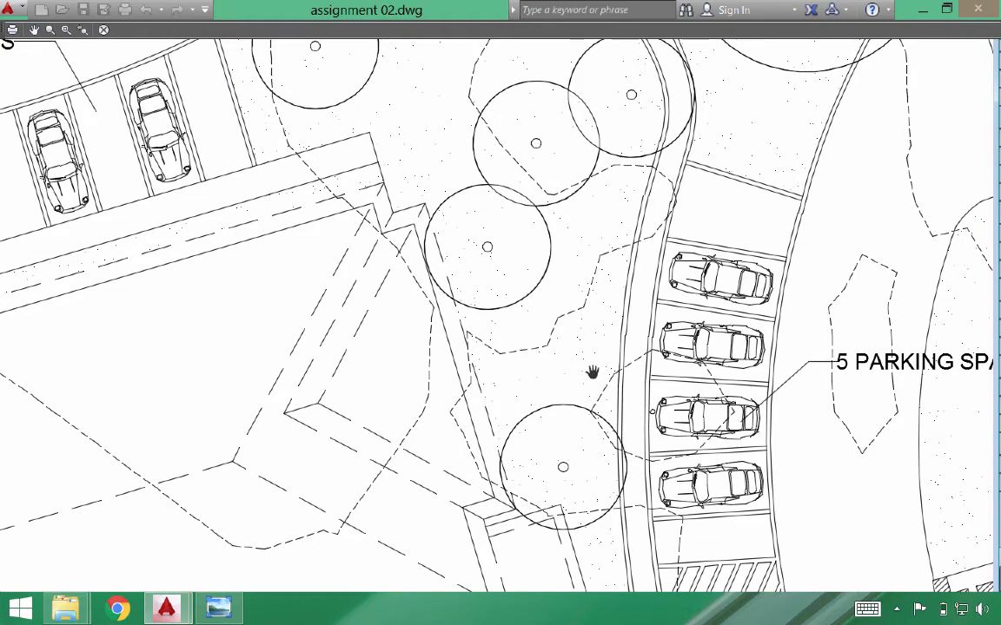
{"action": "key", "text": "Escape"}
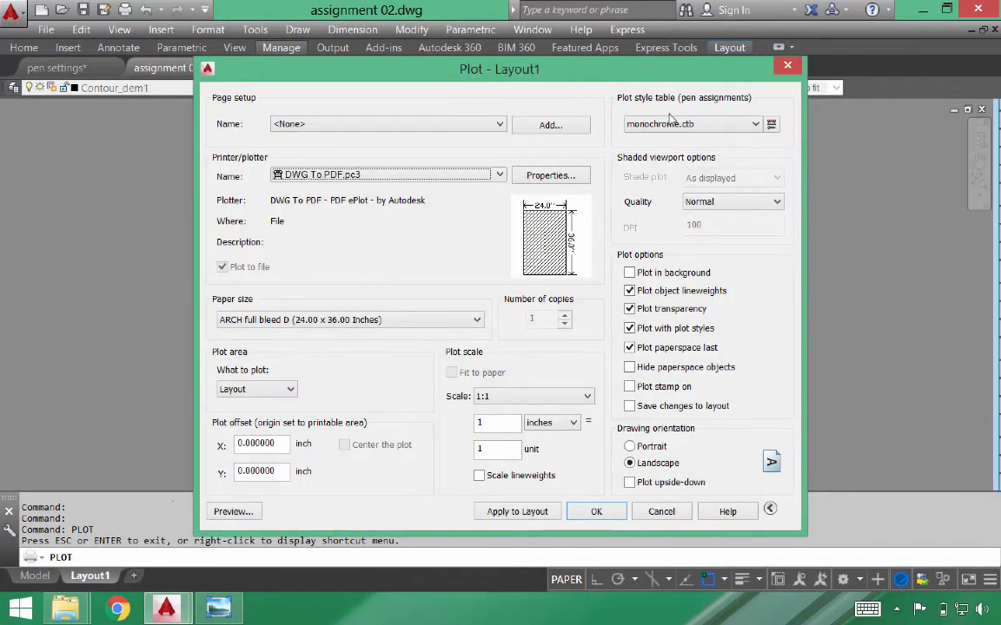
- Change the plot style table for assignment 02's Layout1 plot to LA2301.ctb and preview the result
{"action": "left_click", "coordinate": [673, 123]}
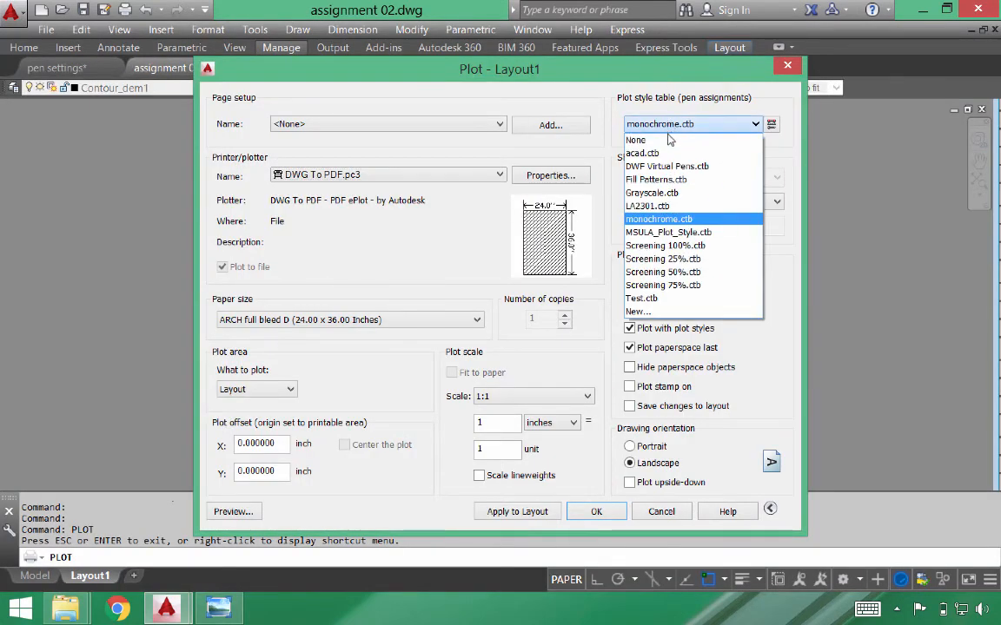
{"action": "left_click", "coordinate": [665, 206]}
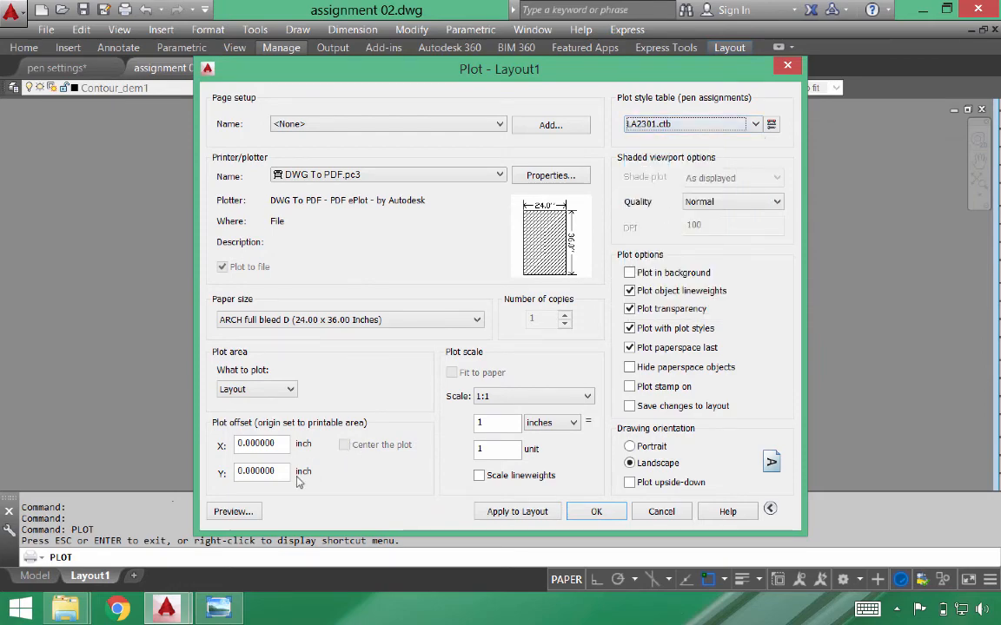
{"action": "left_click", "coordinate": [232, 511]}
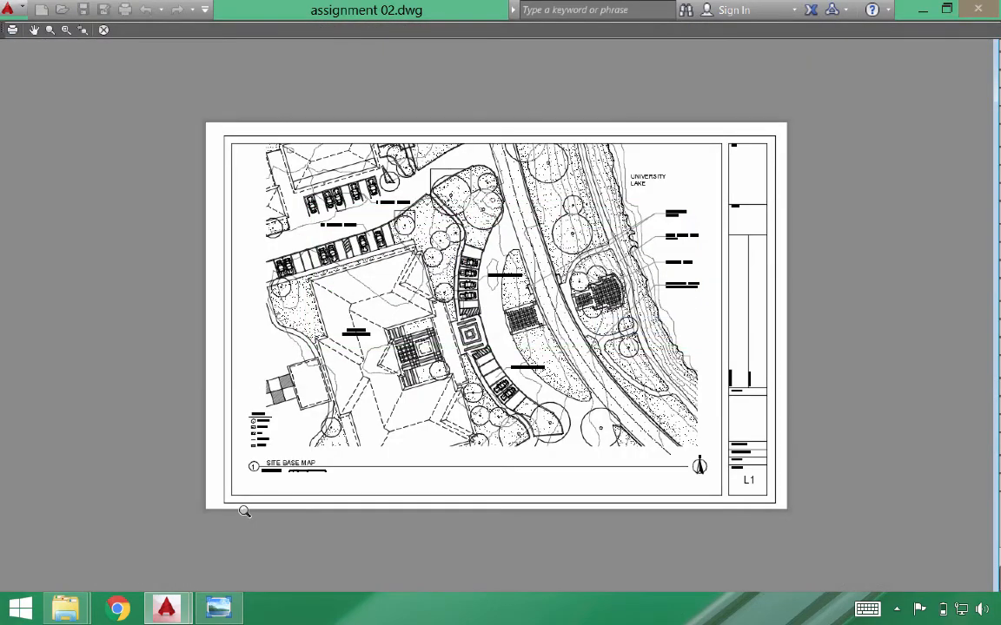
- Examine the line weight hierarchy of the building outline, trees, contours and paths in the LA2301 plot preview
{"action": "scroll", "coordinate": [426, 252], "scroll_direction": "up", "scroll_amount": 8}
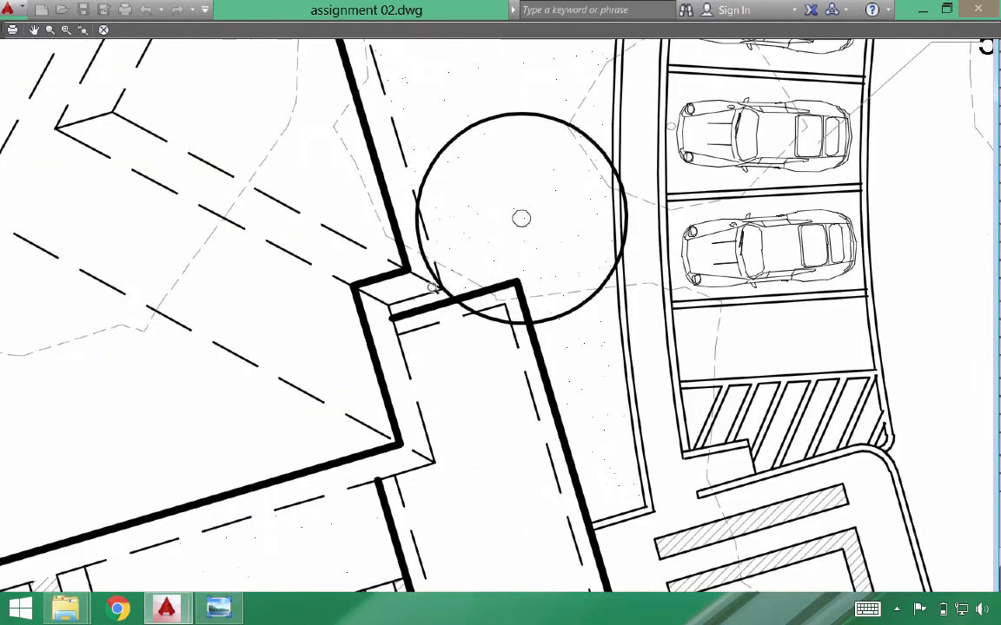
{"action": "middle_click_drag", "start_coordinate": [431, 235], "coordinate": [582, 434]}
{"action": "middle_click_drag", "start_coordinate": [488, 133], "coordinate": [572, 348]}
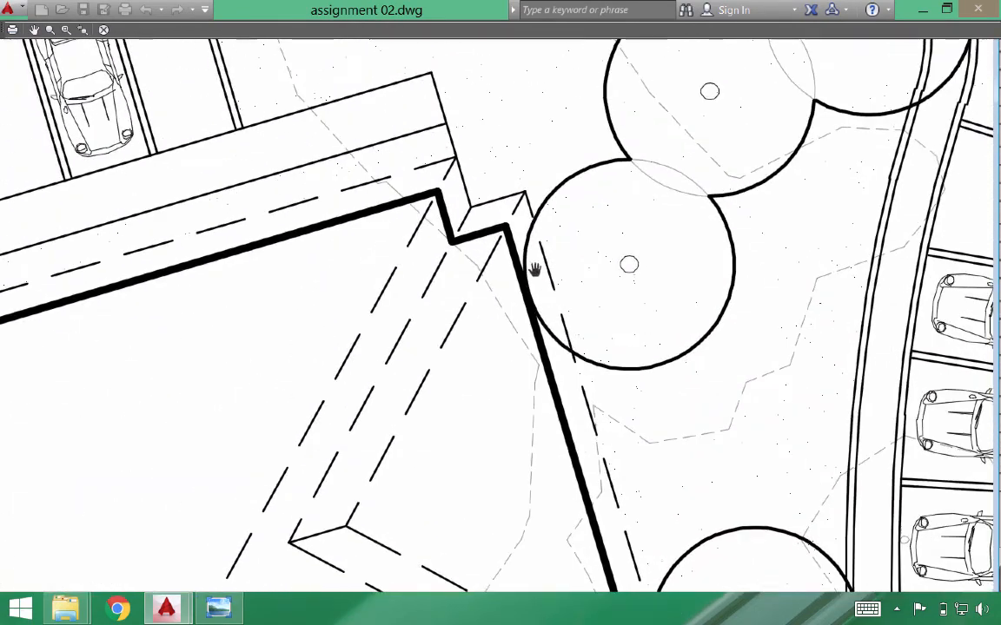
{"action": "scroll", "coordinate": [440, 236], "scroll_direction": "down", "scroll_amount": 2}
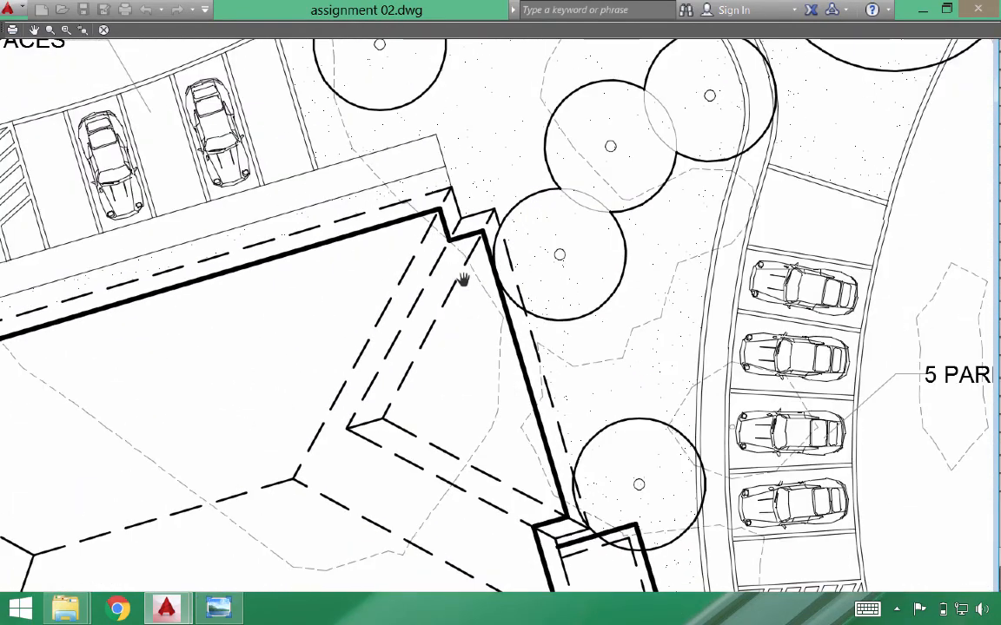
{"action": "scroll", "coordinate": [478, 284], "scroll_direction": "down", "scroll_amount": 4}
{"action": "scroll", "coordinate": [486, 292], "scroll_direction": "down", "scroll_amount": 6}
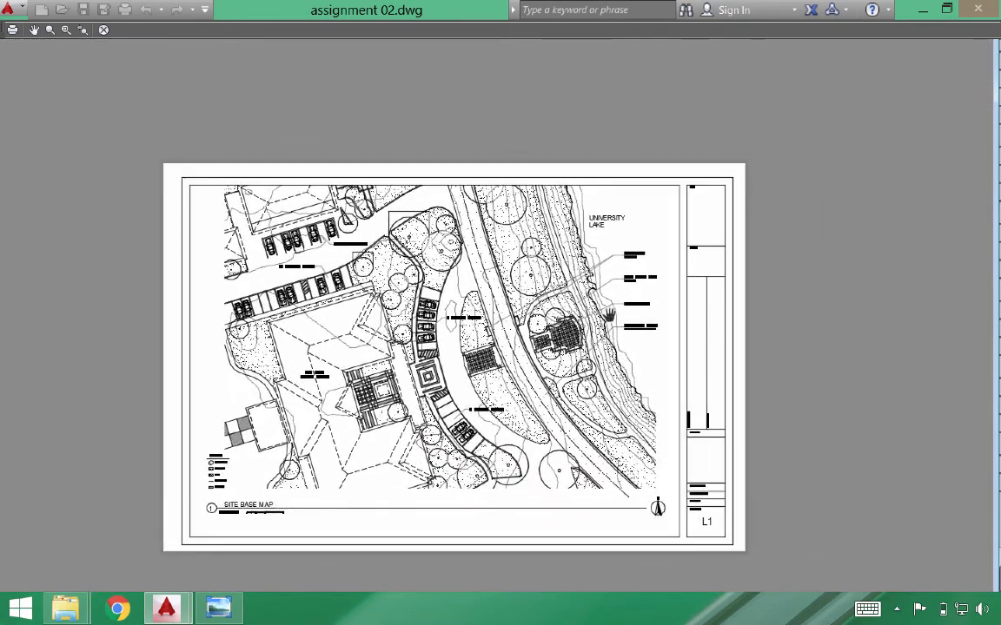
{"action": "scroll", "coordinate": [521, 282], "scroll_direction": "up", "scroll_amount": 6}
{"action": "scroll", "coordinate": [539, 294], "scroll_direction": "up", "scroll_amount": 5}
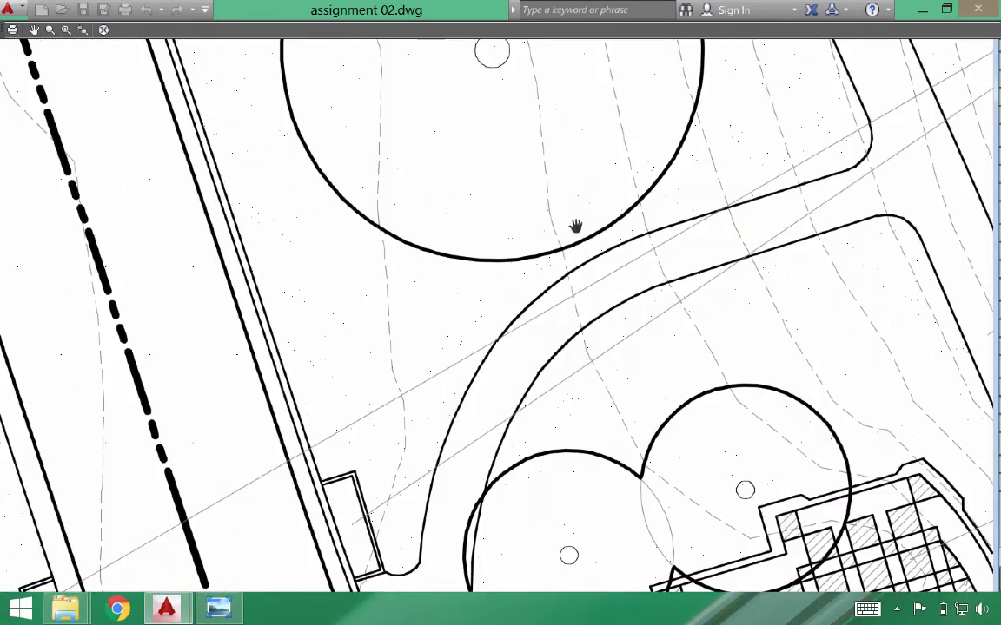